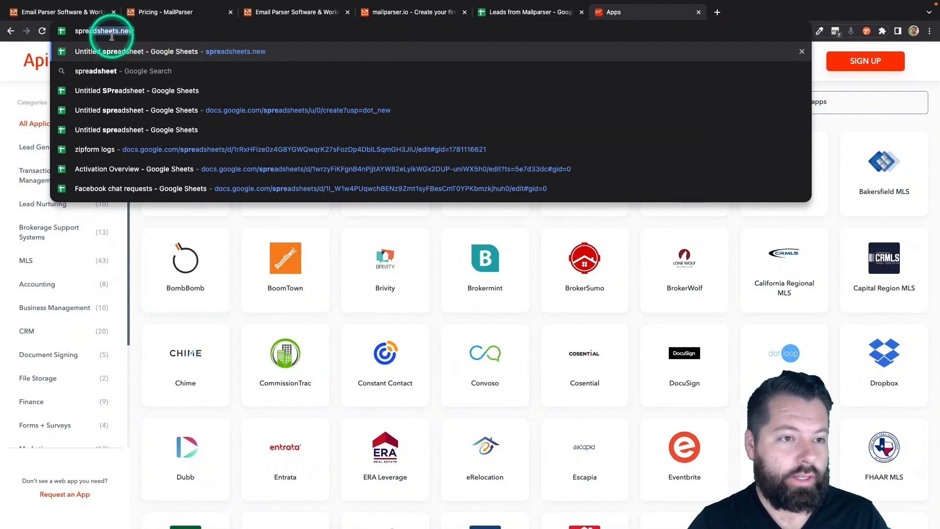
- Enter spreadsheets.new in Chrome's address bar to get a new blank sheet
type("s")
type(".new")
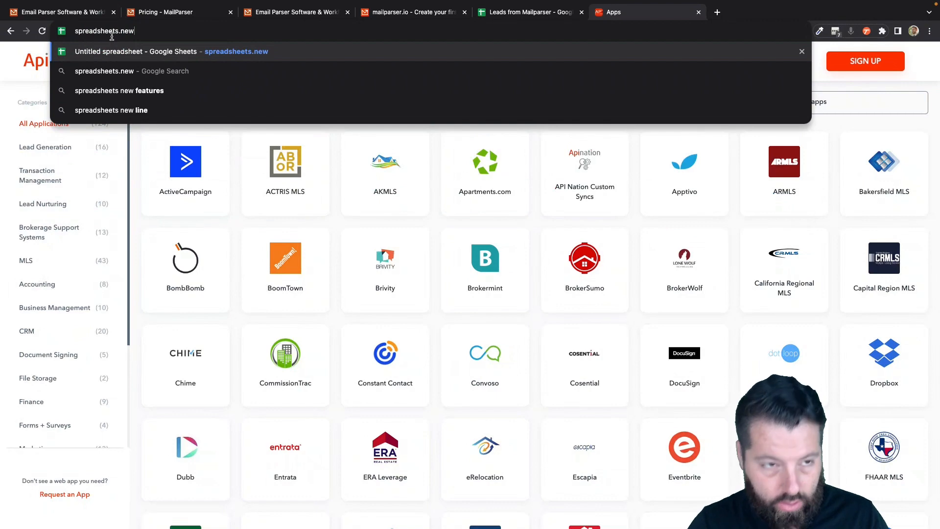
- Create a blank Google spreadsheet and title it 'New Leads From Mailparser'
left_click(271, 52)
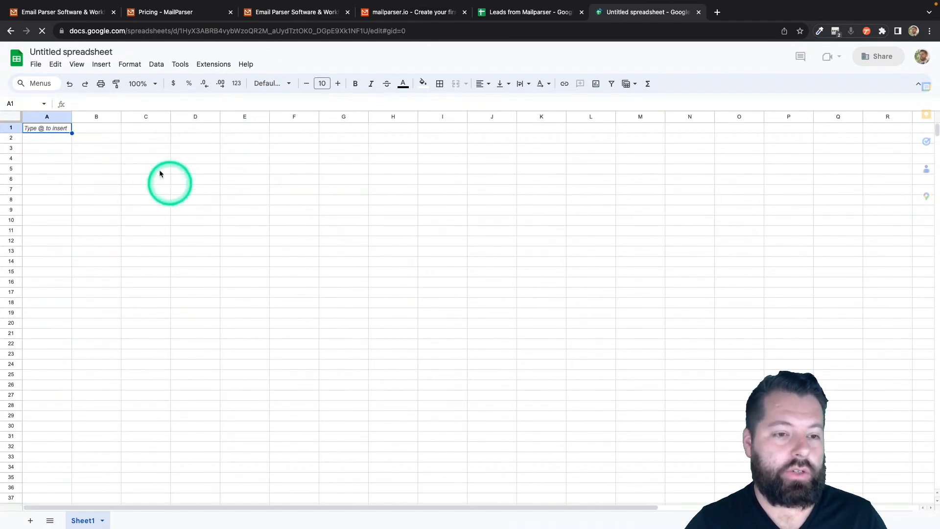
left_click(54, 51)
type("New")
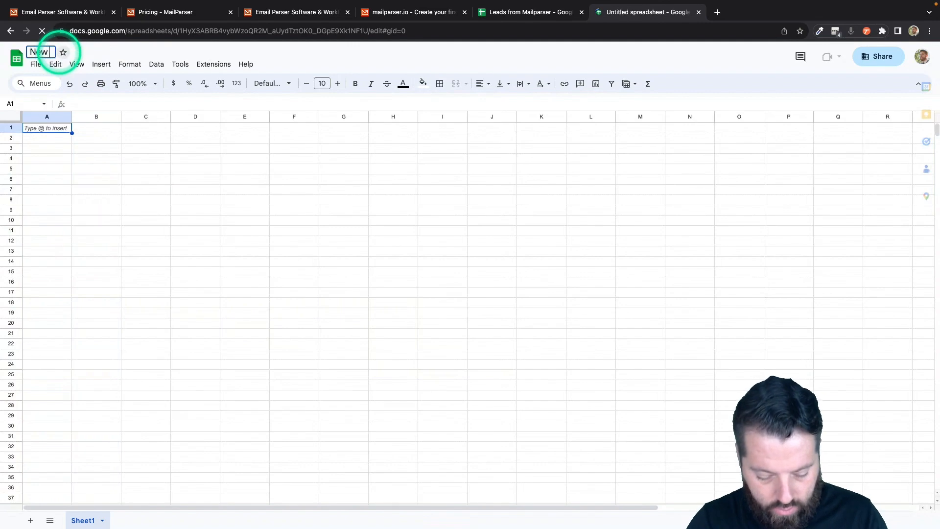
type(" Leads From M")
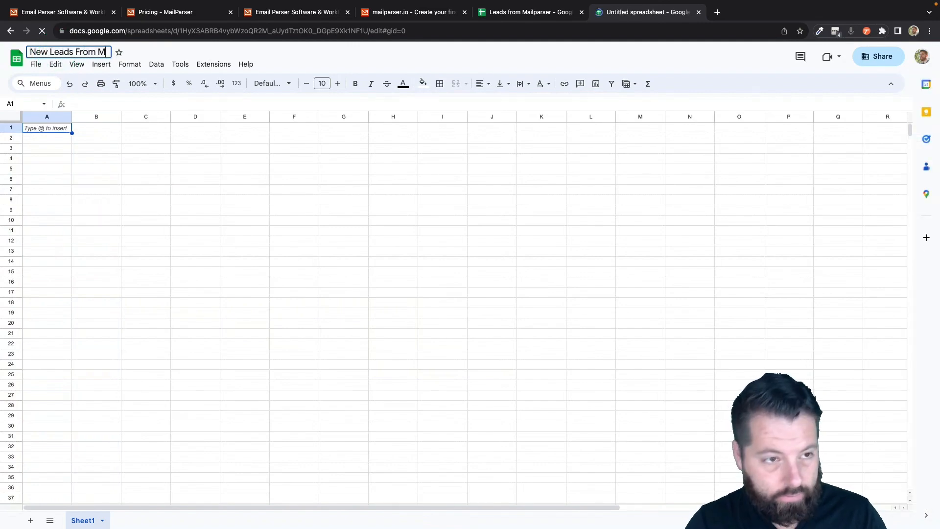
type("ailparser")
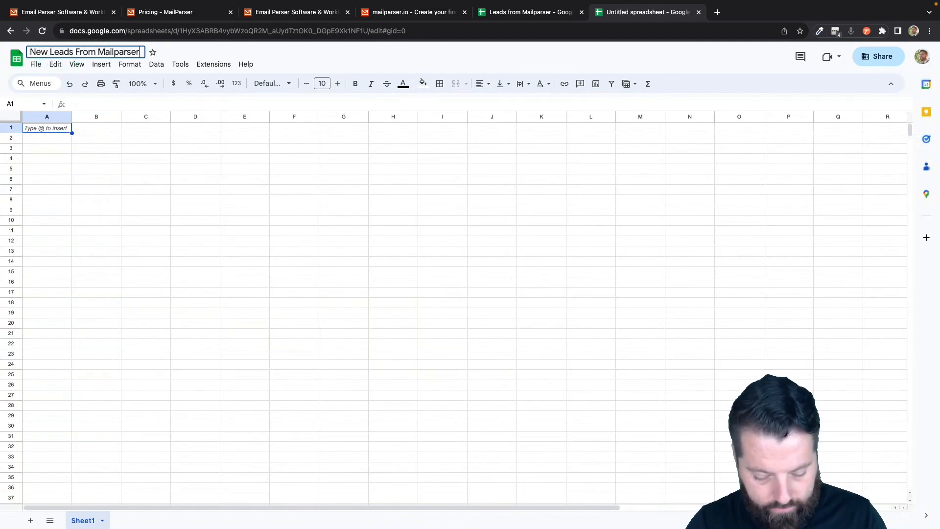
left_click(55, 148)
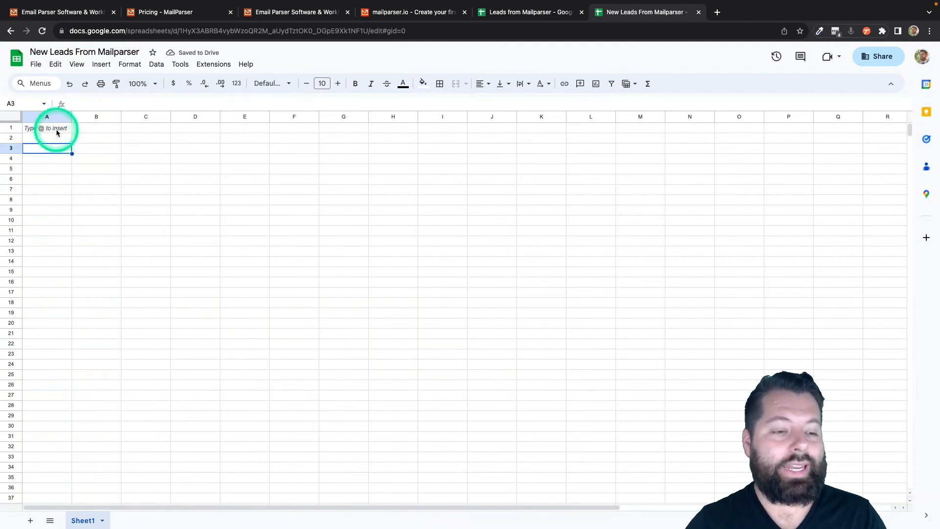
- Fill A1 through I1 with headers Fname, Lname, Email, Phone, Message, Address, City, State, Zip
left_click(56, 130)
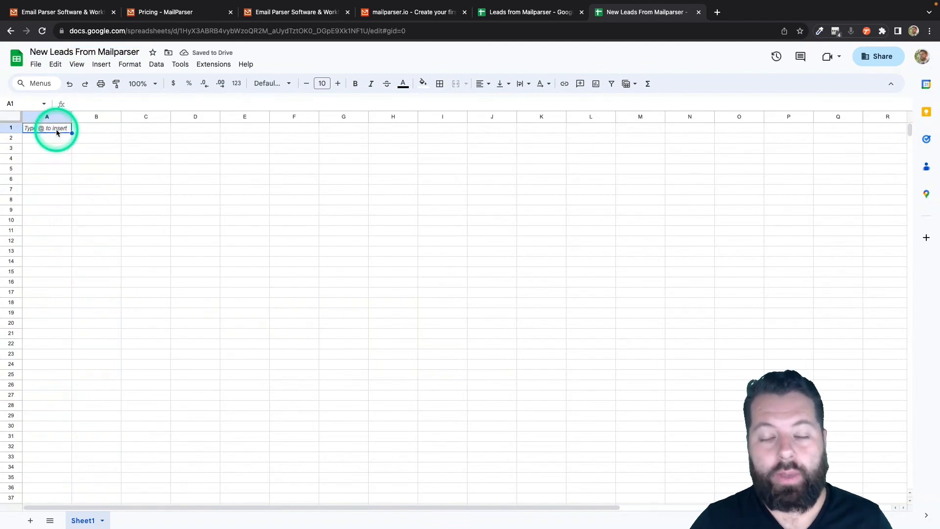
type("Fname")
key("Tab")
type("L")
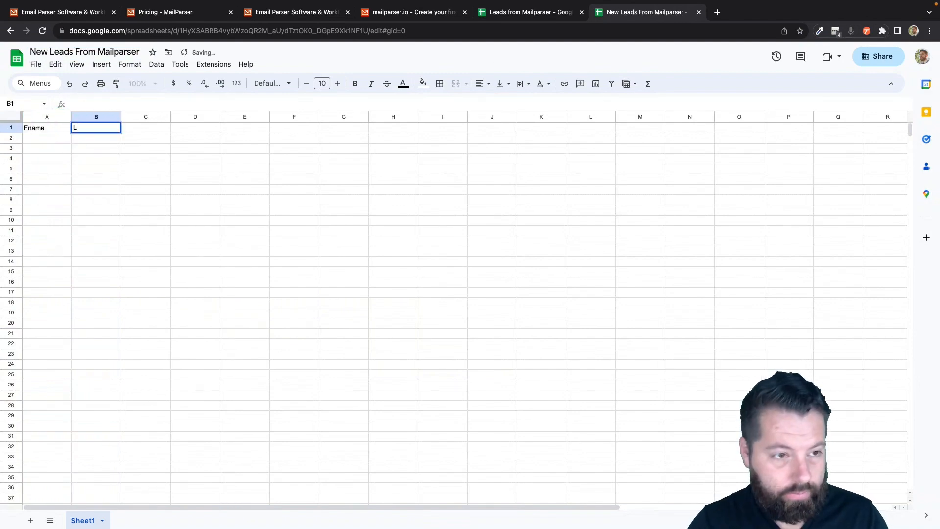
type("name")
key("Tab")
type("Email")
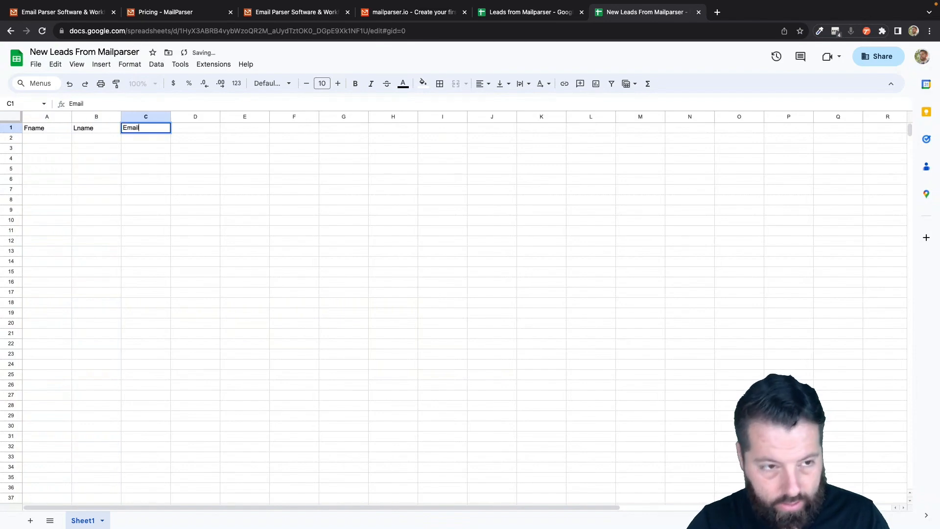
key("Tab")
type("Phone")
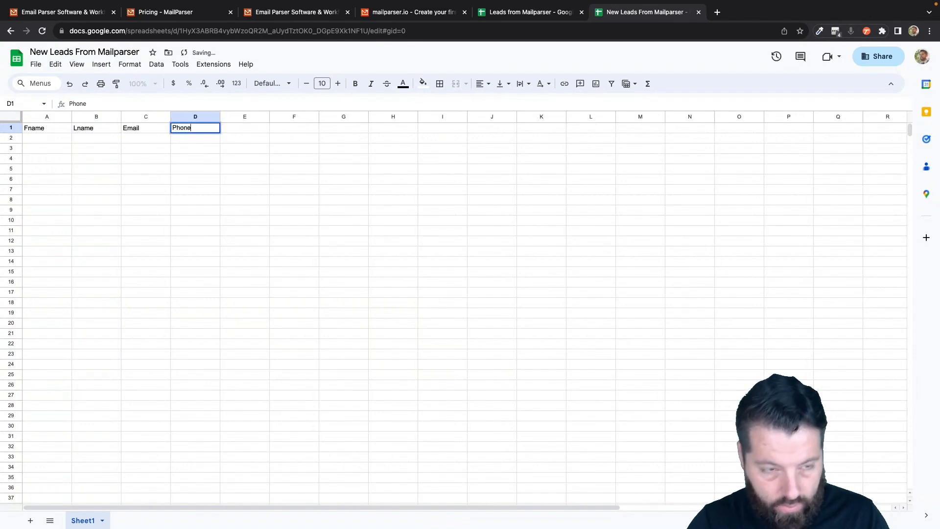
key("Tab")
type("Message")
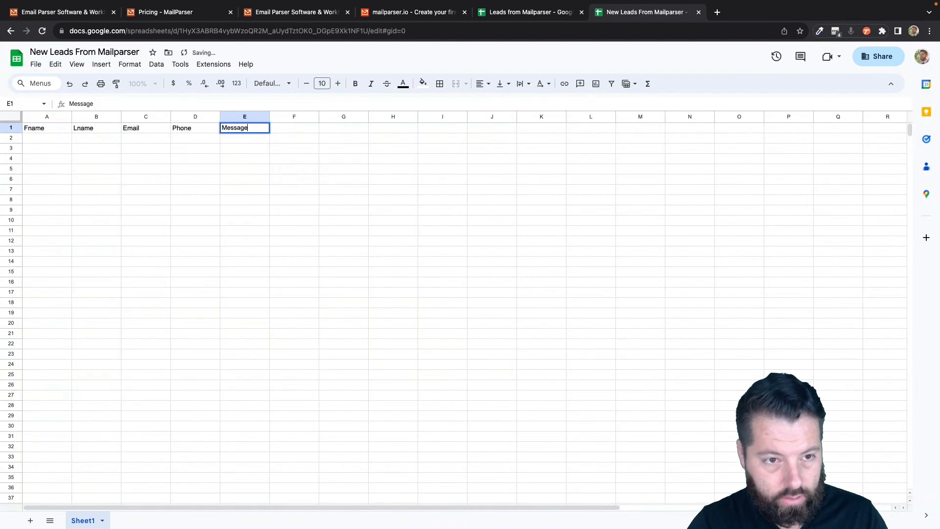
key("Tab")
type("Ad")
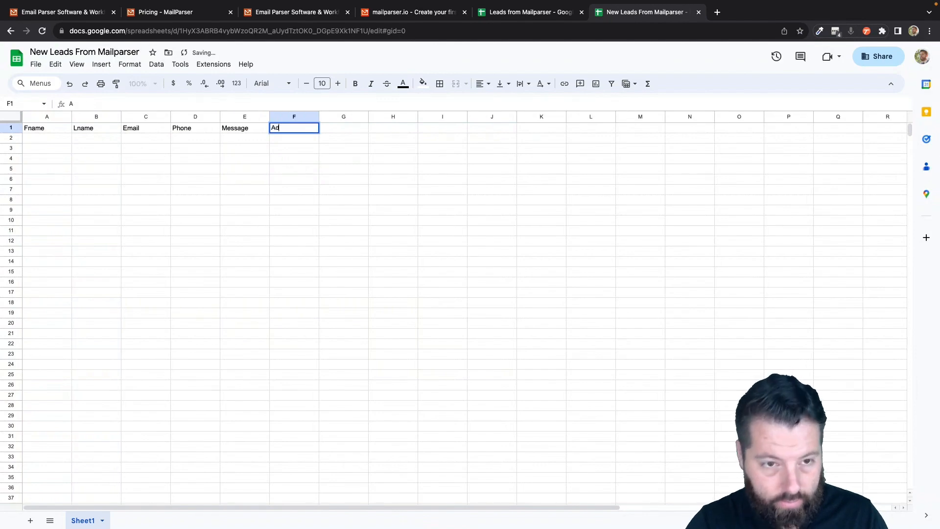
type("dress")
key("Tab")
type("City")
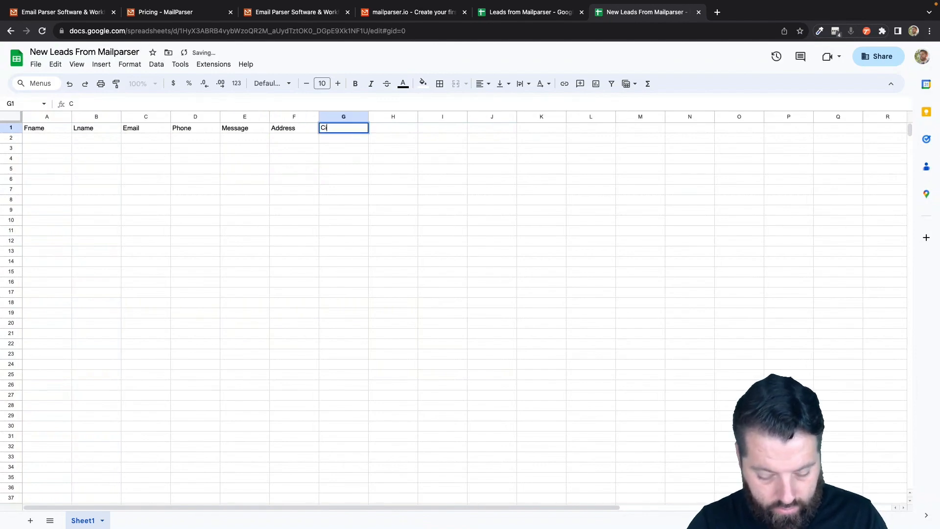
key("Tab")
type("Stat")
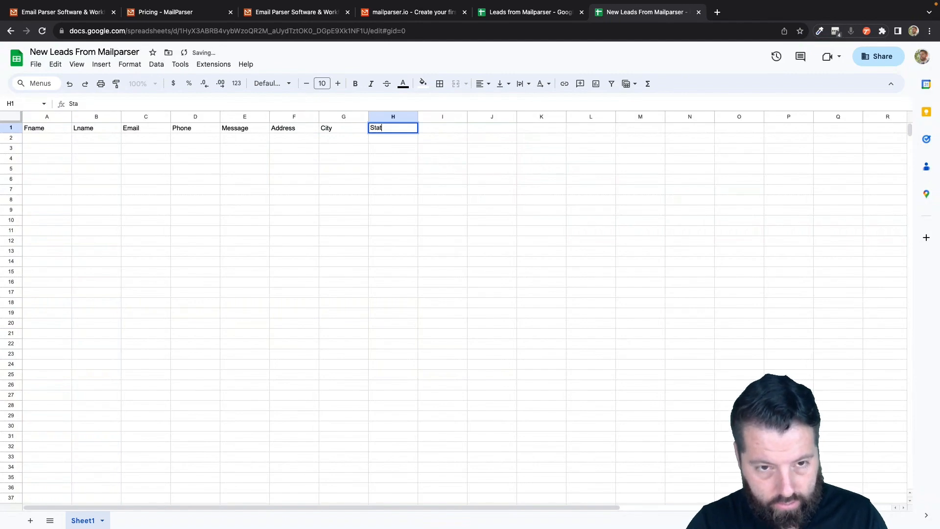
type("e Zi")
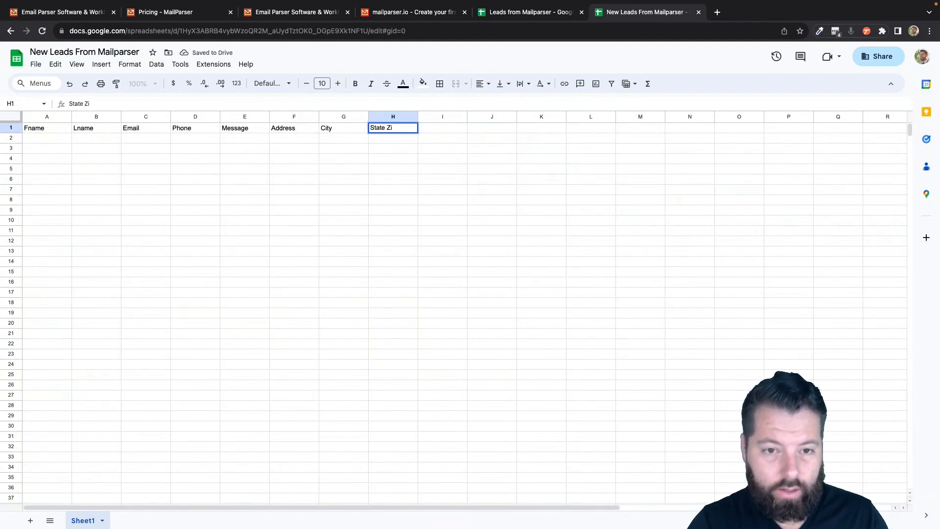
key("BackSpace")
key("BackSpace")
key("BackSpace")
key("Tab")
type("Z")
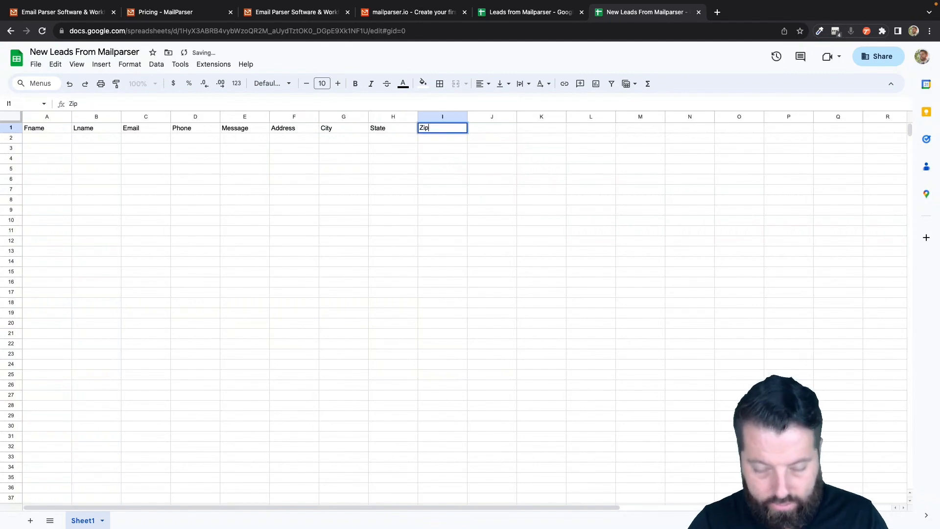
key("Return")
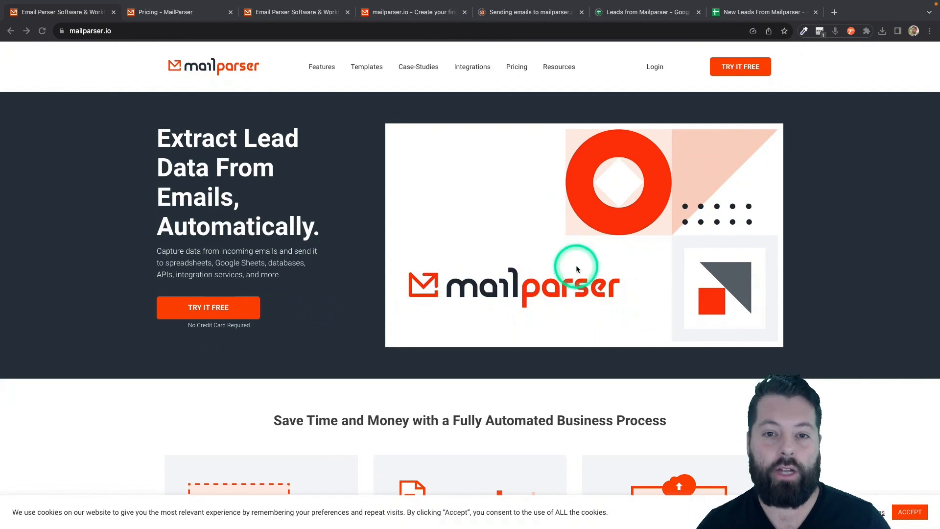
- Check the Mailparser pricing plans, then return to the create-first-inbox page
left_click(186, 13)
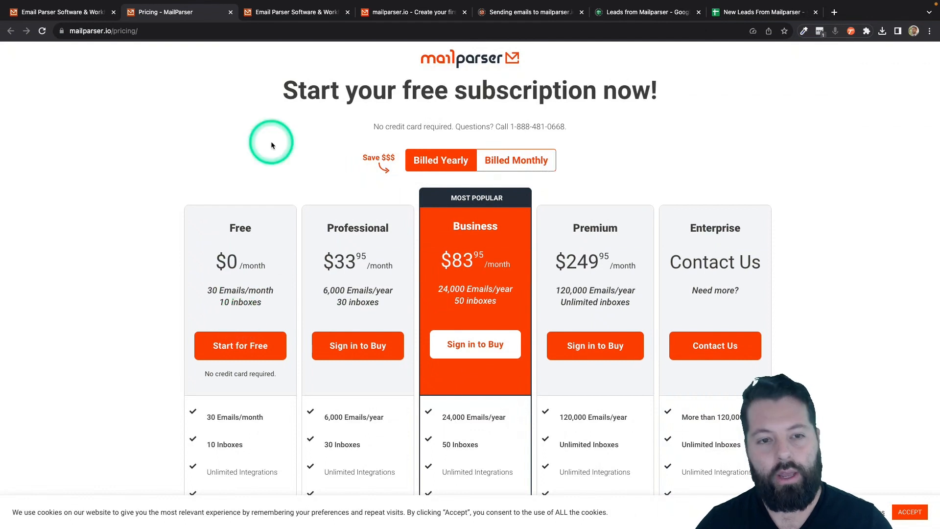
left_click(406, 11)
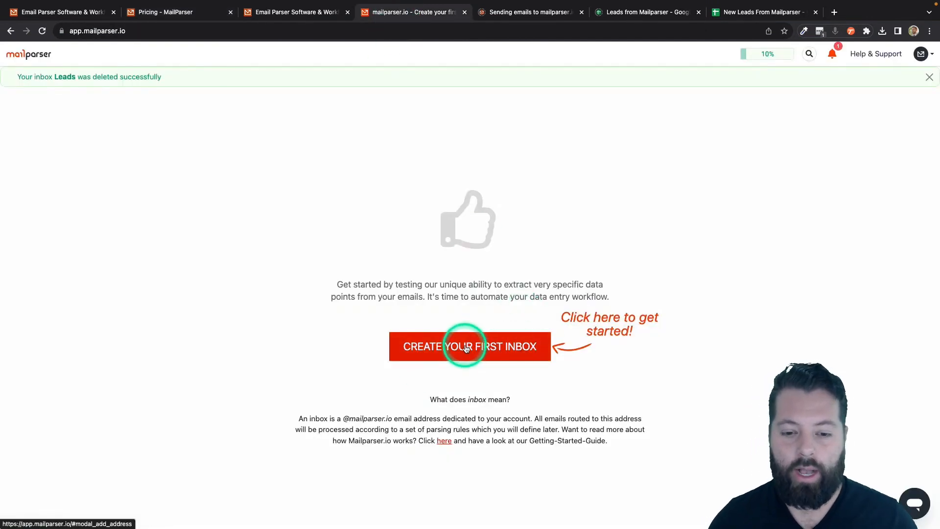
- Create the first Mailparser inbox, name it 'Leads', and save it
left_click(466, 347)
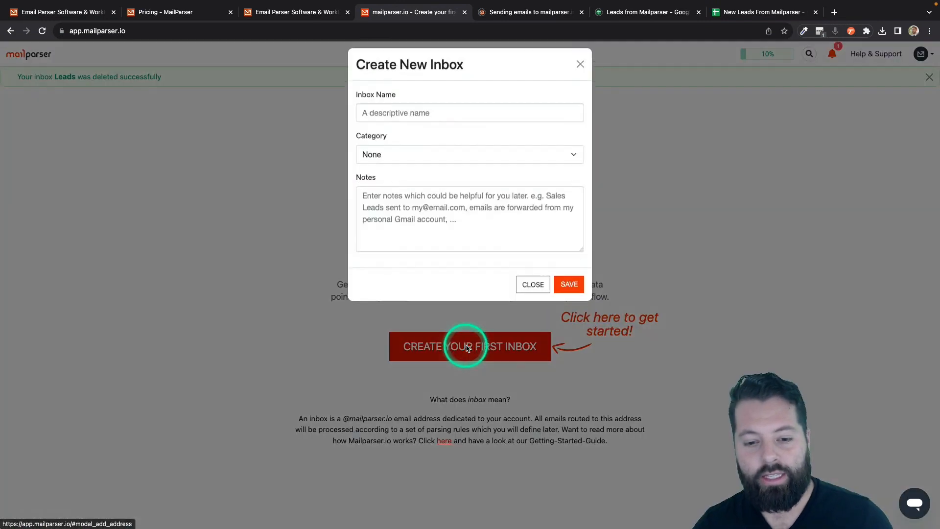
left_click(423, 120)
type("LEa")
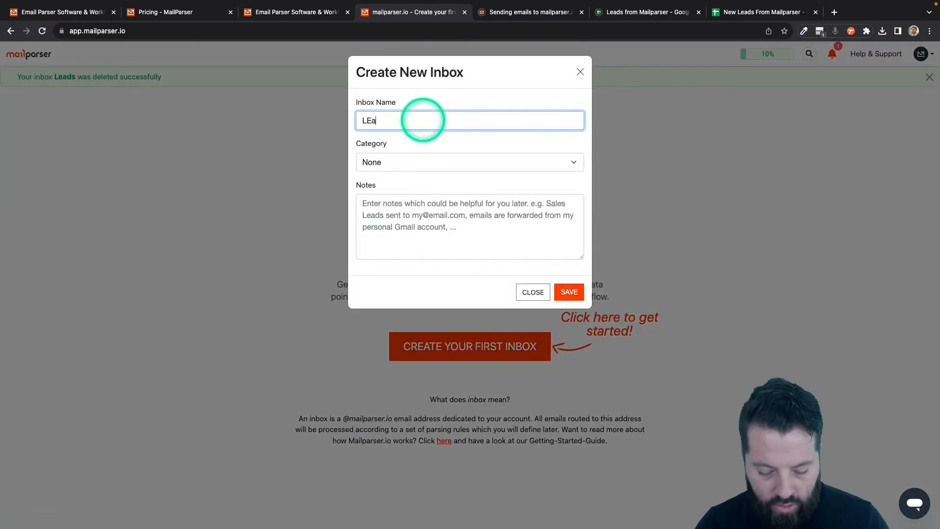
key("BackSpace")
key("BackSpace")
key("BackSpace")
type("eads")
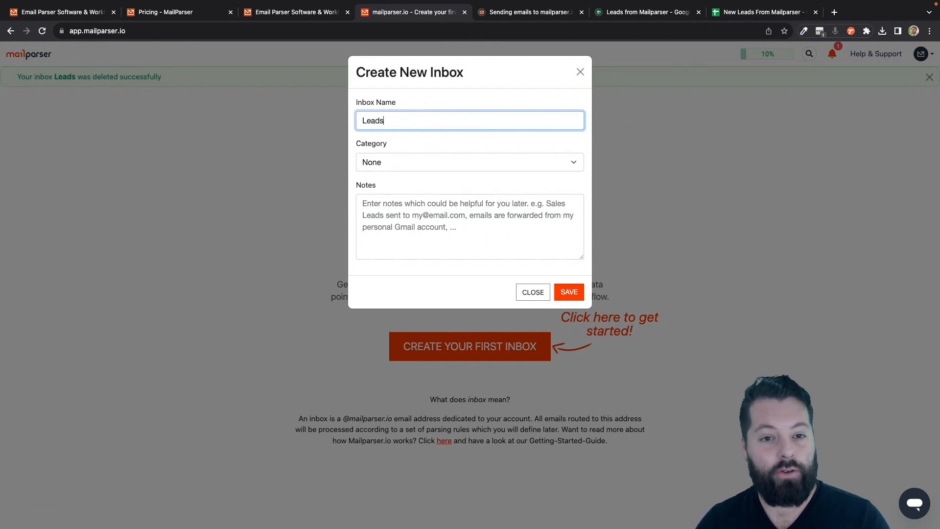
left_click(569, 297)
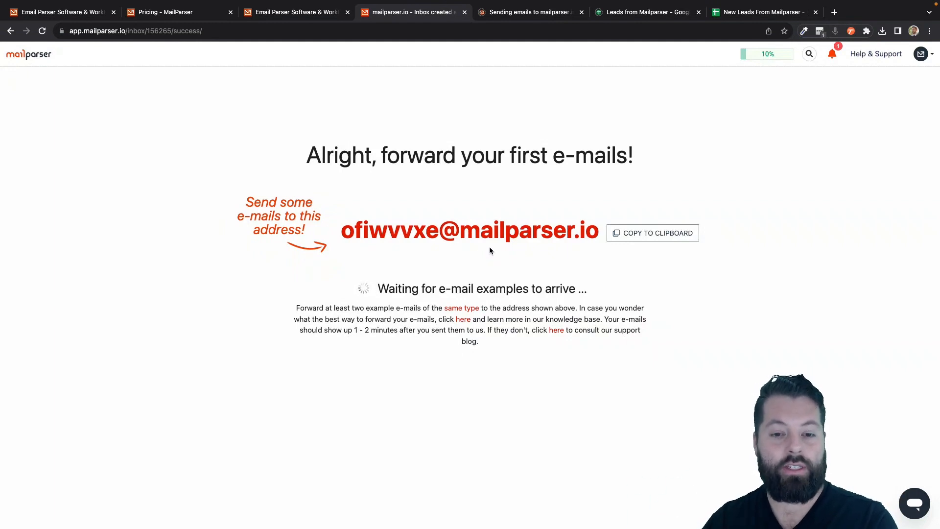
- Copy the Leads inbox's forwarding e-mail address to the clipboard and dismiss the confirmation
left_click(357, 240)
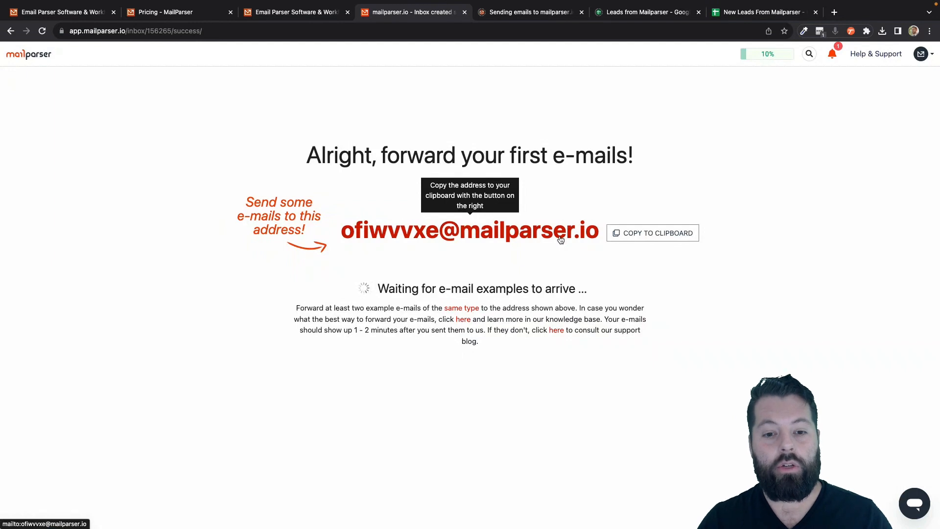
left_click(486, 240)
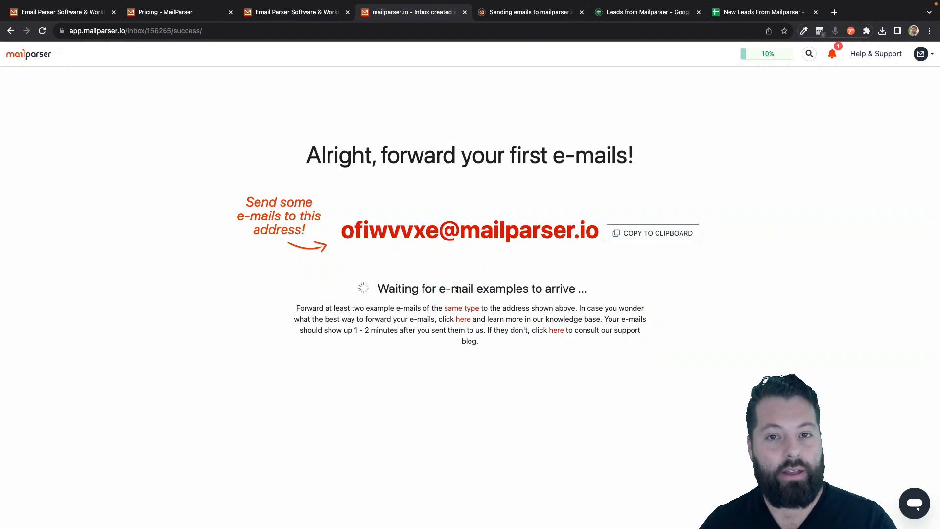
left_click(654, 237)
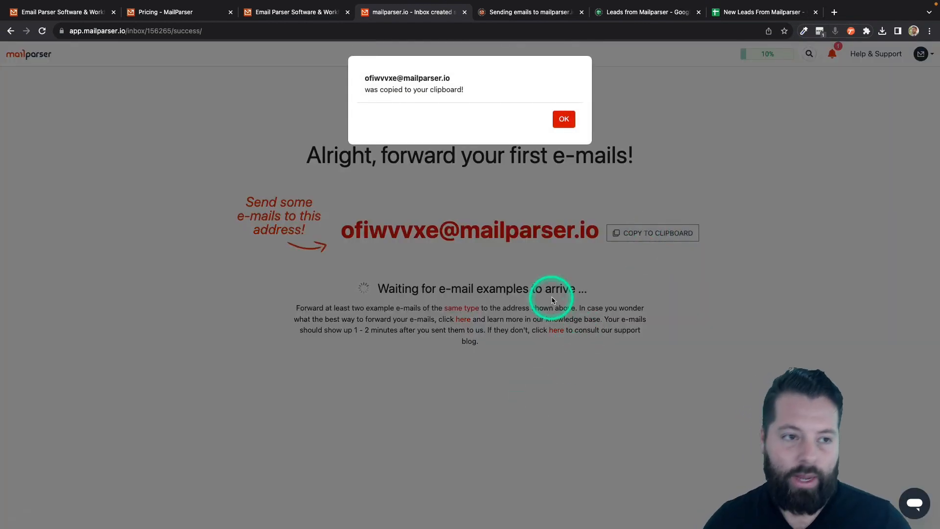
left_click(563, 120)
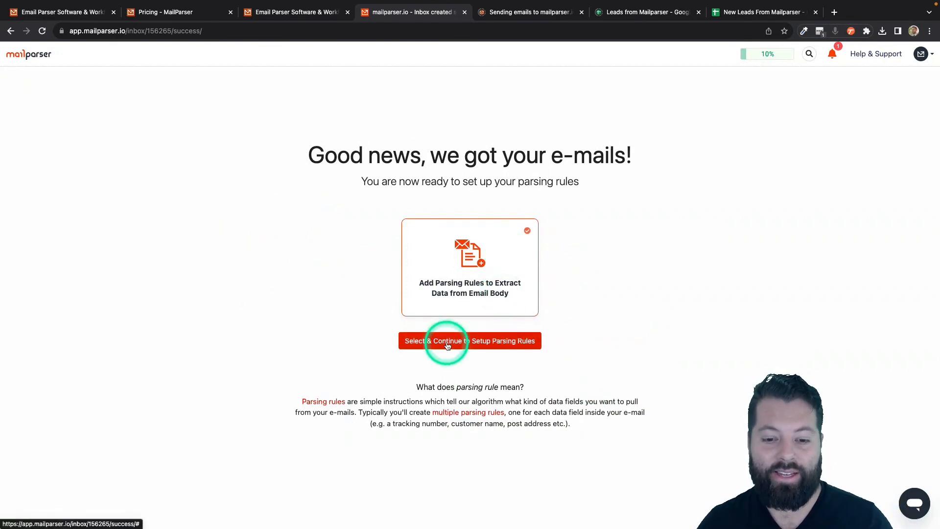
- Continue to parsing-rule setup and start from the Real Estate template category
left_click(488, 345)
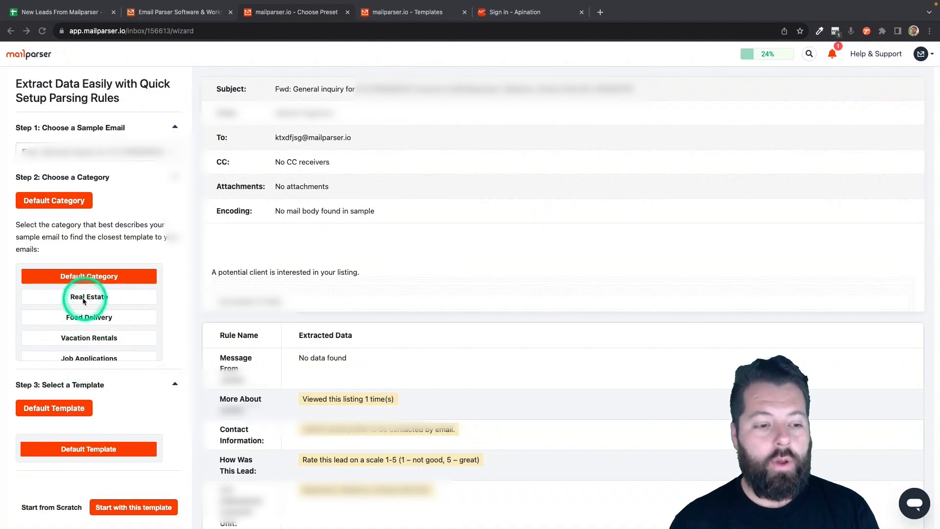
left_click(88, 297)
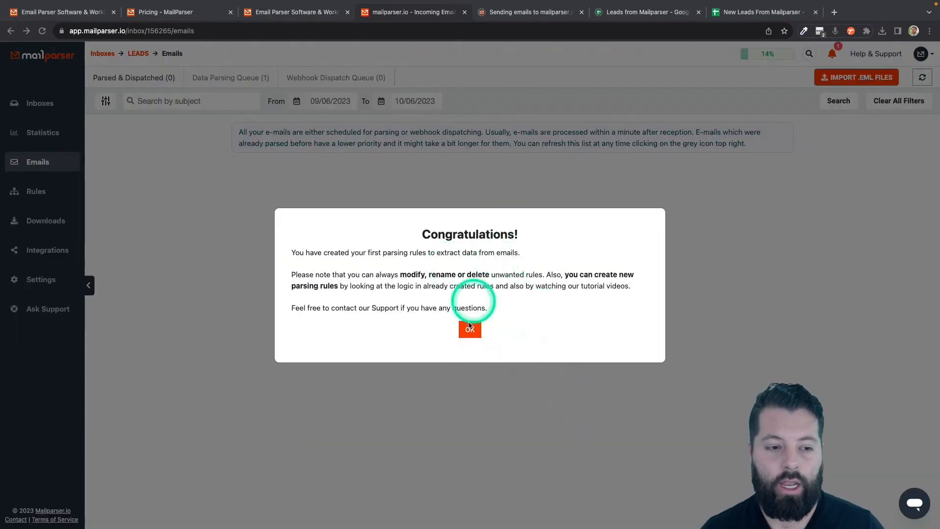
- Dismiss the congratulations message and go to the Leads inbox's Integrations page
left_click(470, 329)
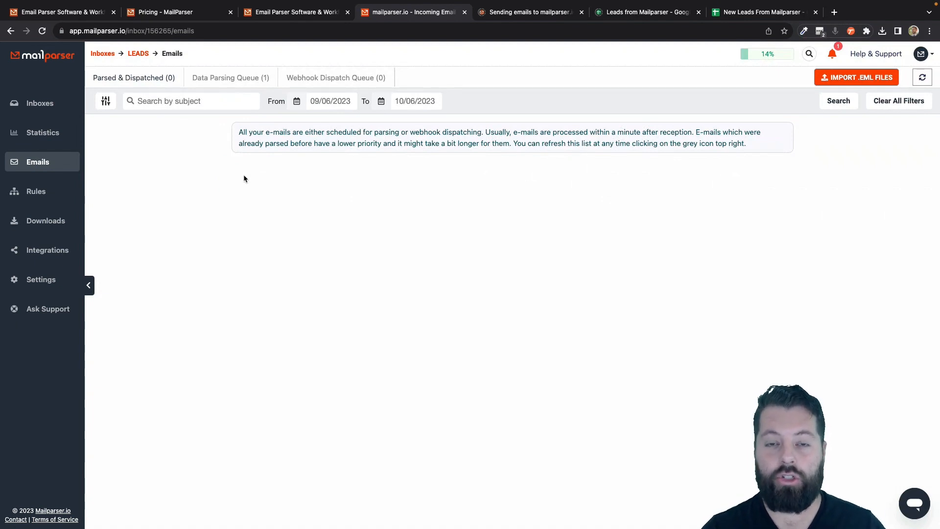
left_click(41, 255)
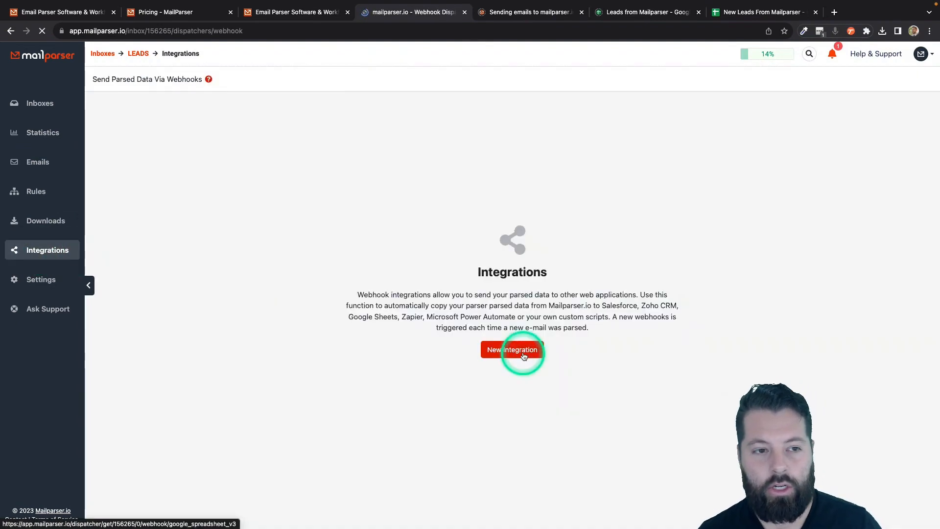
- Start a new integration for the inbox using Google Sheets
left_click(523, 355)
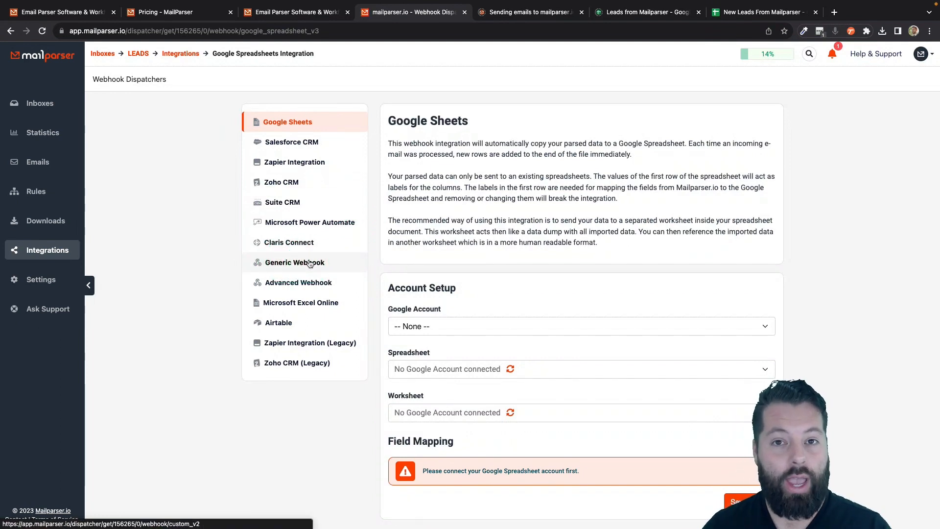
left_click(278, 264)
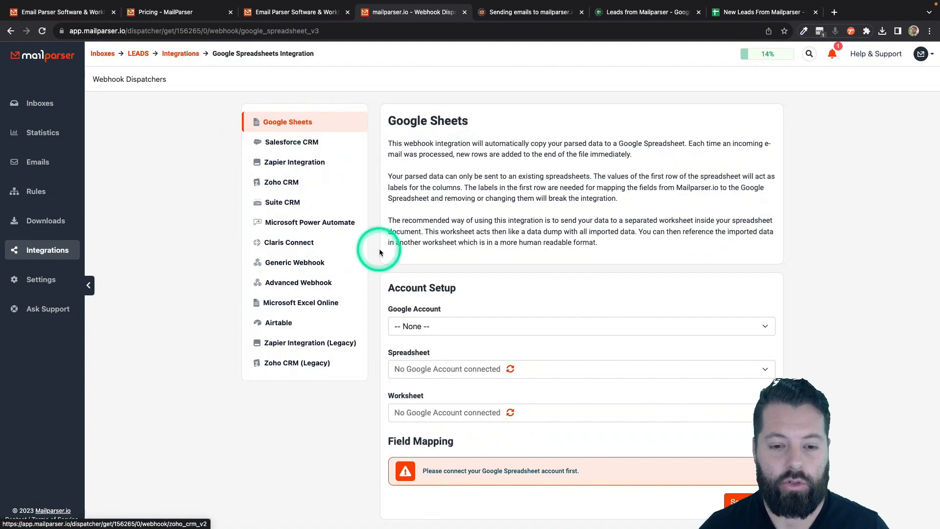
scroll(430, 199, "down", 1)
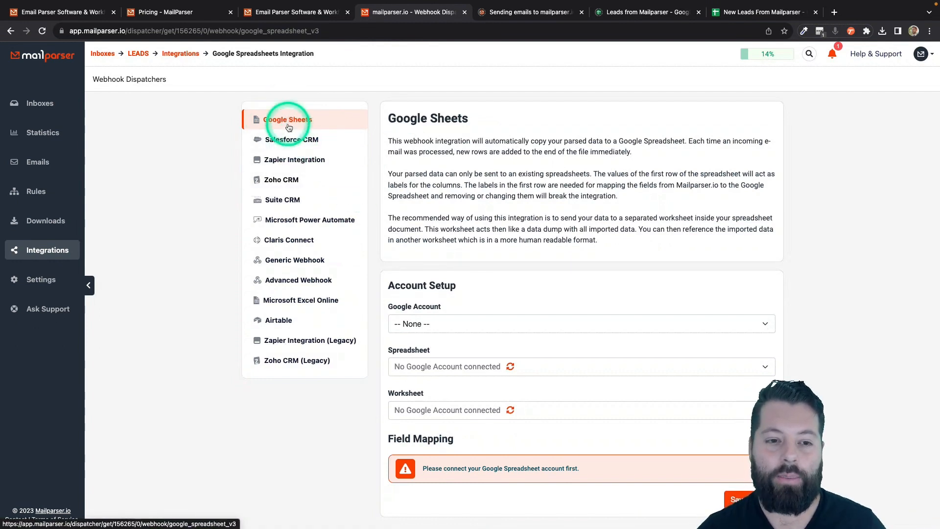
- Connect the existing Google account and target the 'New Leads From Mailparser' spreadsheet
left_click(472, 324)
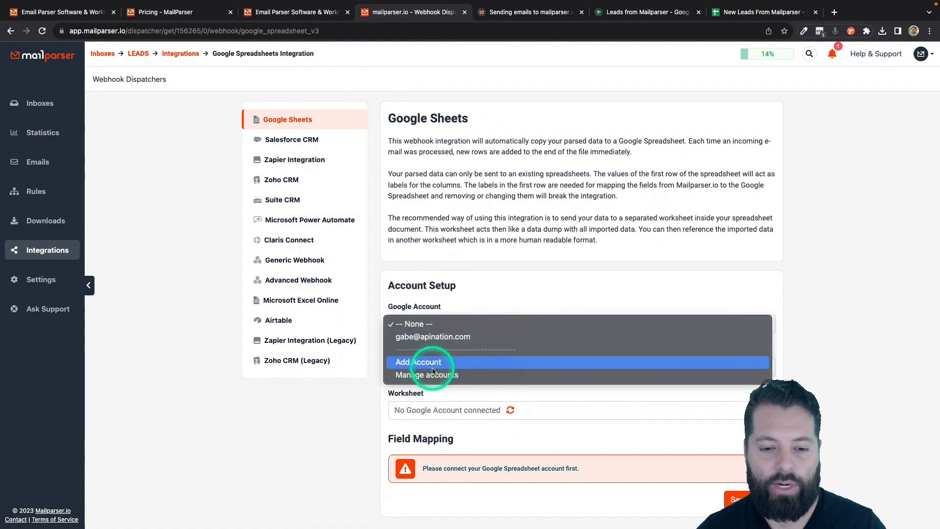
left_click(425, 336)
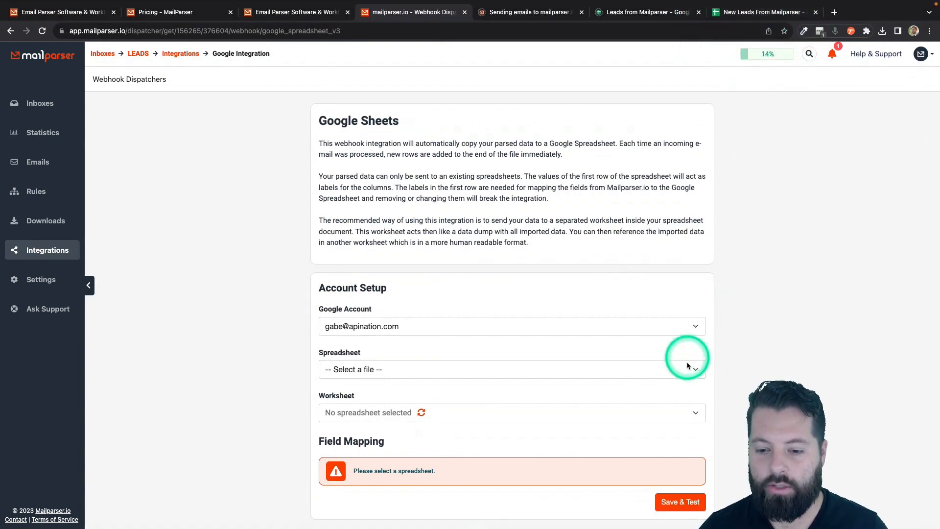
left_click(694, 369)
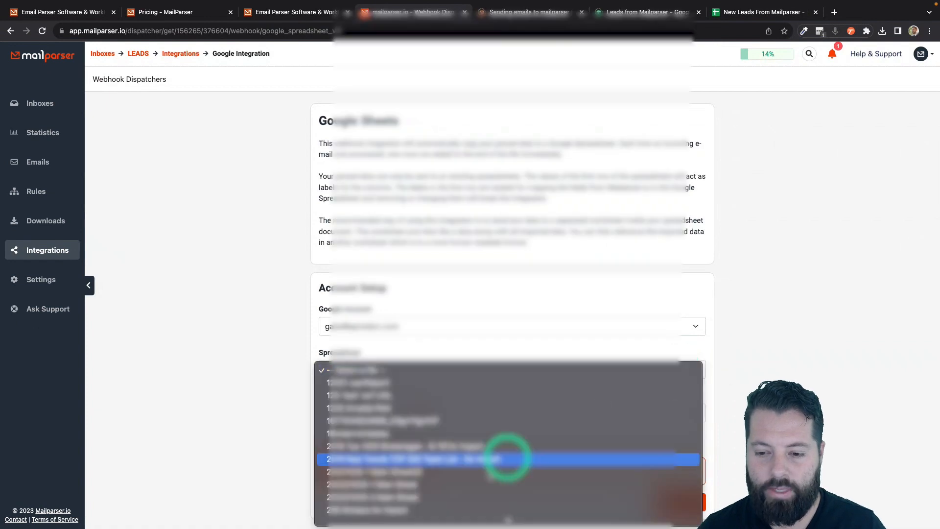
scroll(473, 487, "down", 20)
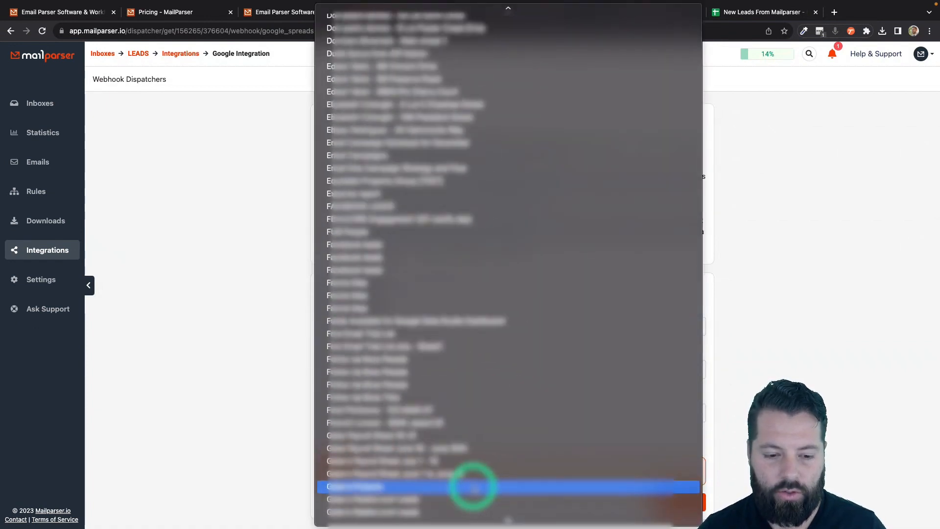
scroll(474, 489, "down", 20)
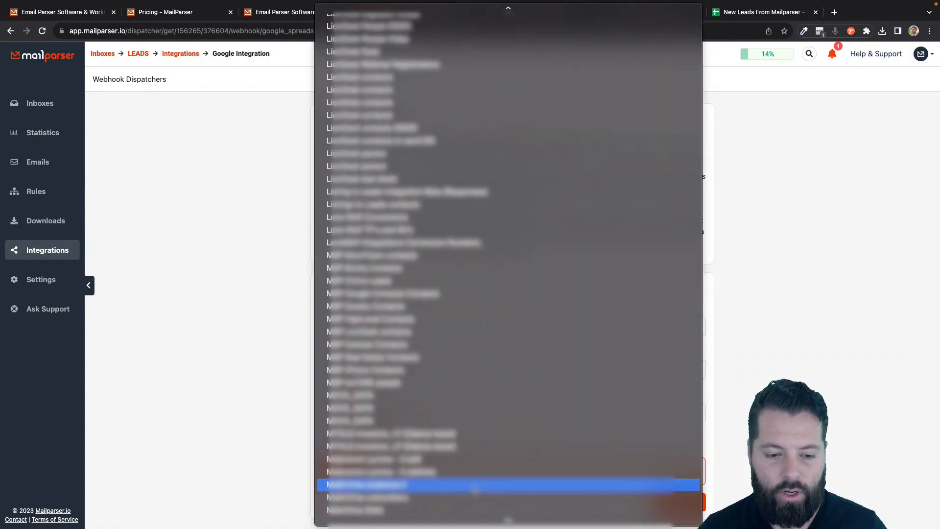
scroll(475, 490, "down", 10)
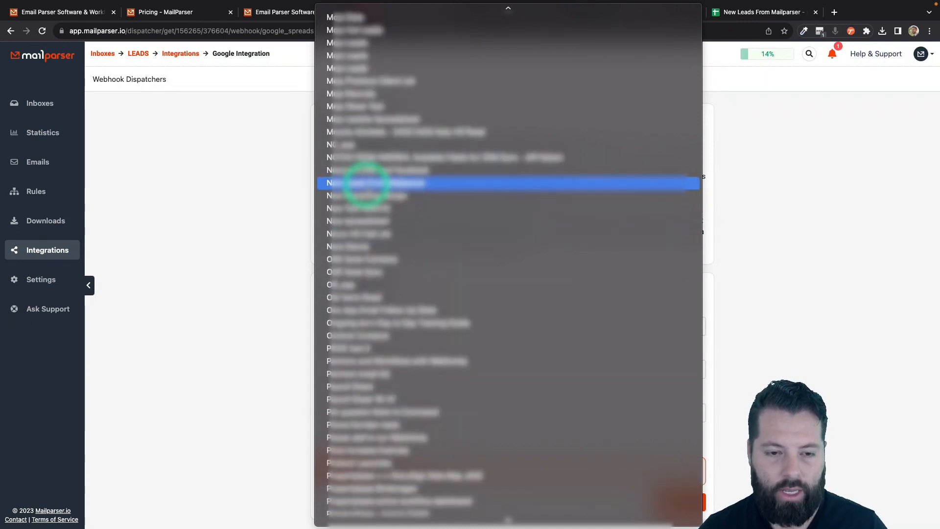
left_click(367, 185)
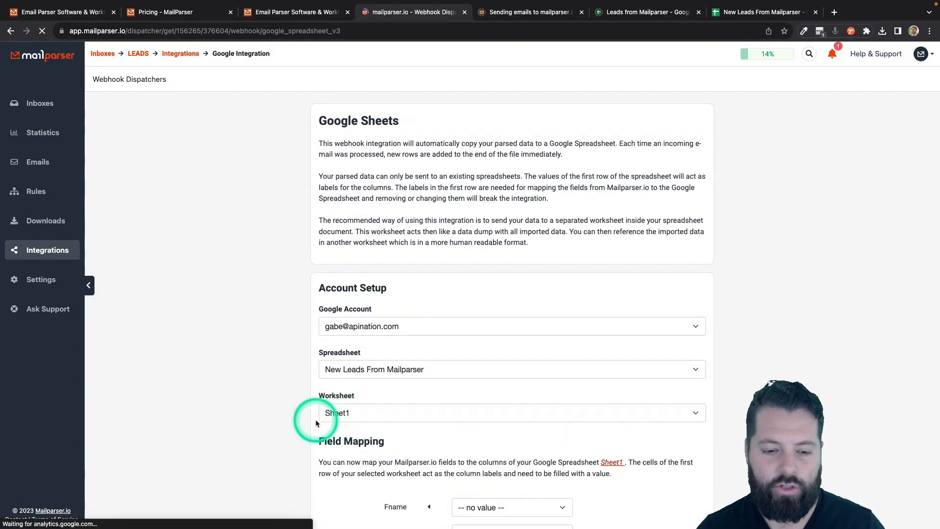
- Map fname, email, cell_phone and message to the Fname, Email, Phone and Message columns, leaving Lname unmapped
scroll(315, 419, "down", 5)
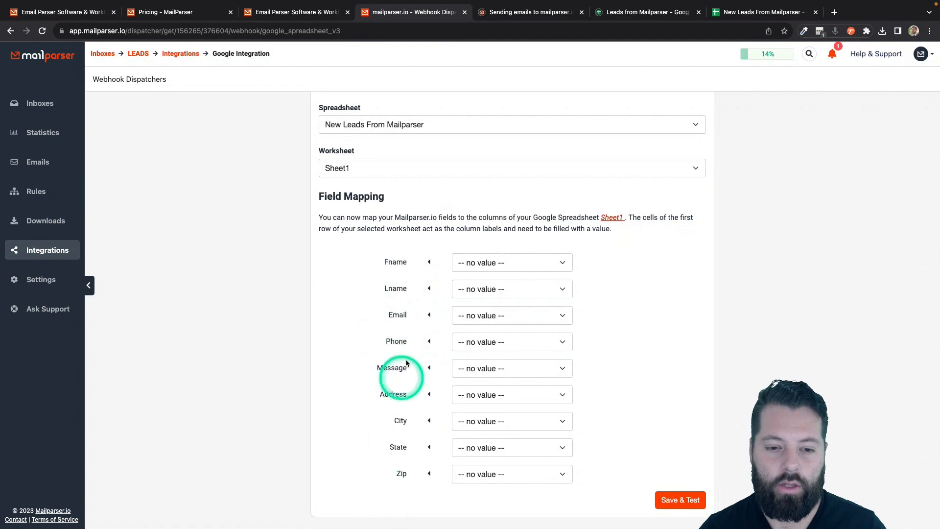
left_click(482, 264)
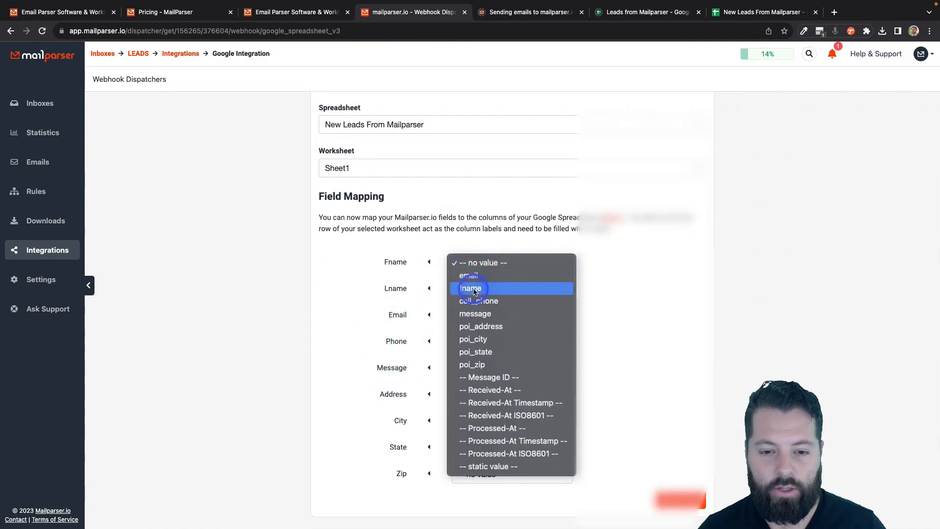
left_click(475, 289)
left_click(475, 290)
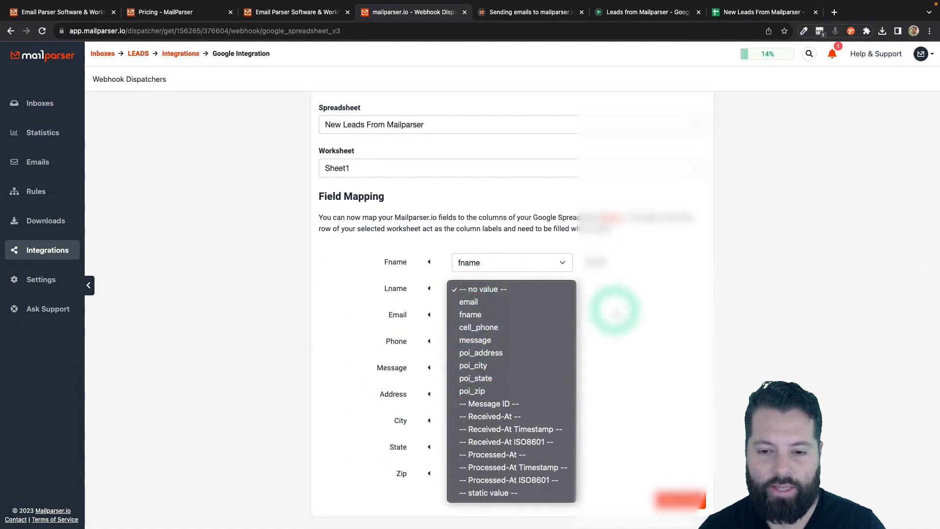
left_click(608, 308)
left_click(541, 293)
left_click(639, 292)
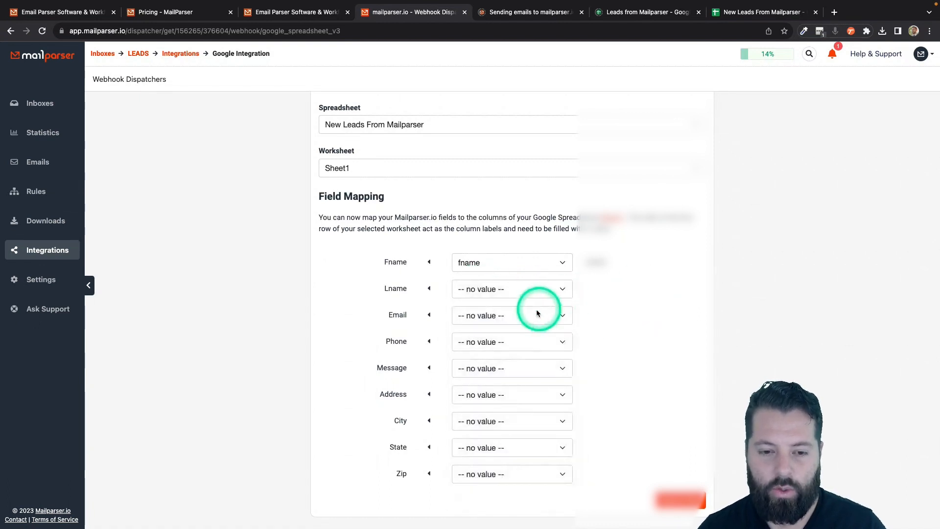
left_click(536, 313)
left_click(511, 333)
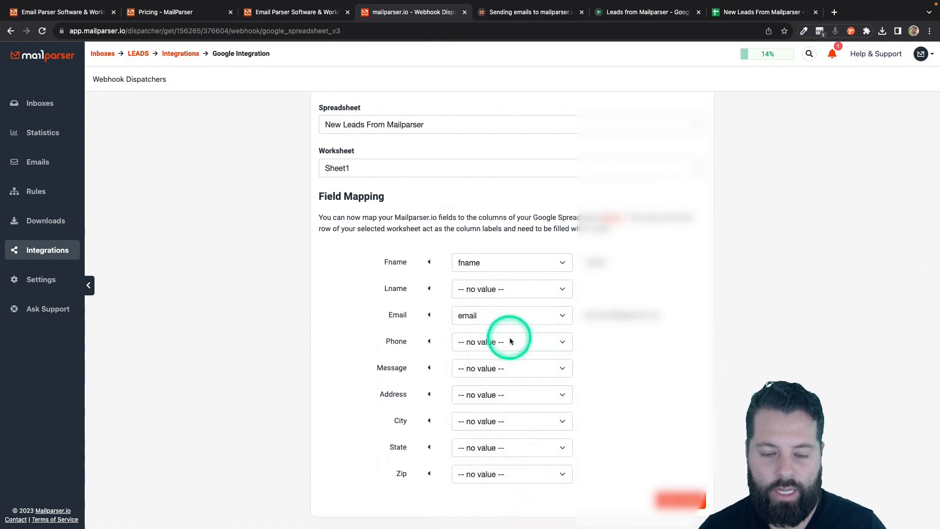
left_click(509, 342)
left_click(495, 381)
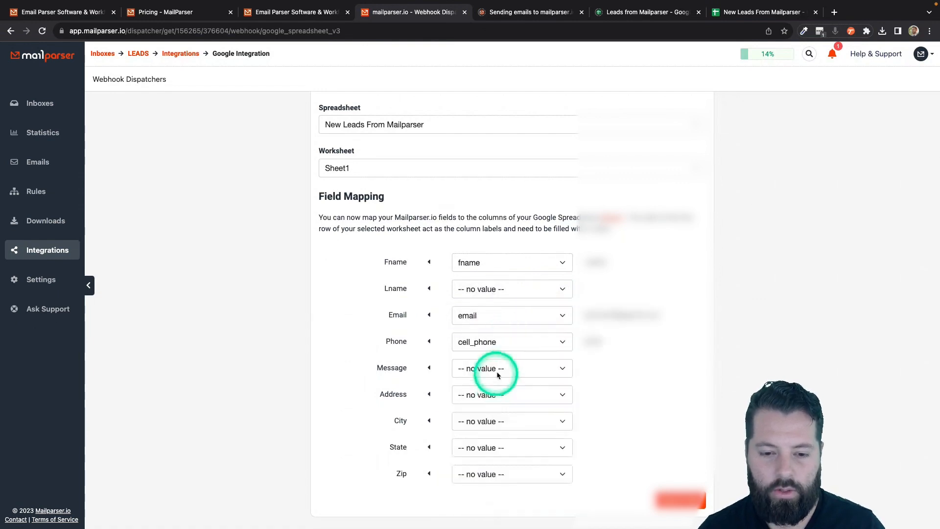
left_click(499, 369)
left_click(491, 423)
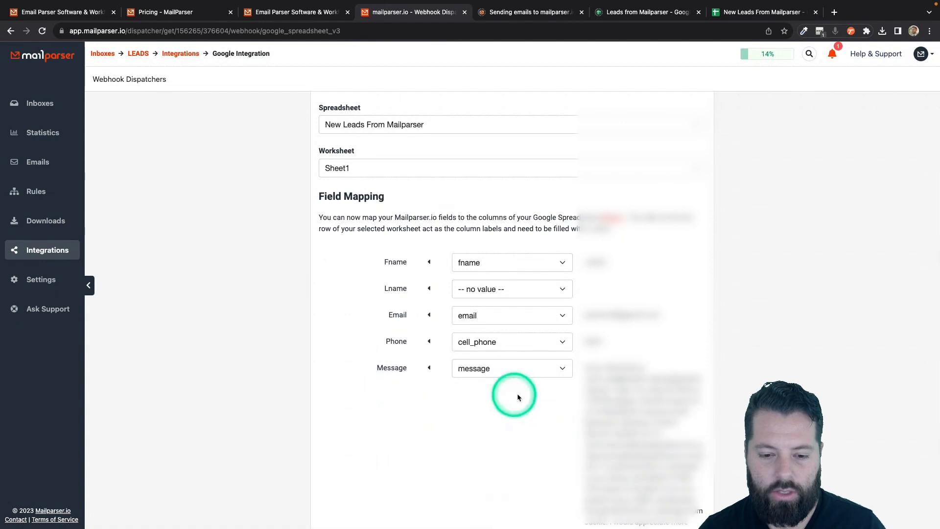
- Map Address, City, State and Zip to poi_address, poi_city, poi_state and poi_zip, then bring up the spreadsheet
scroll(539, 440, "down", 4)
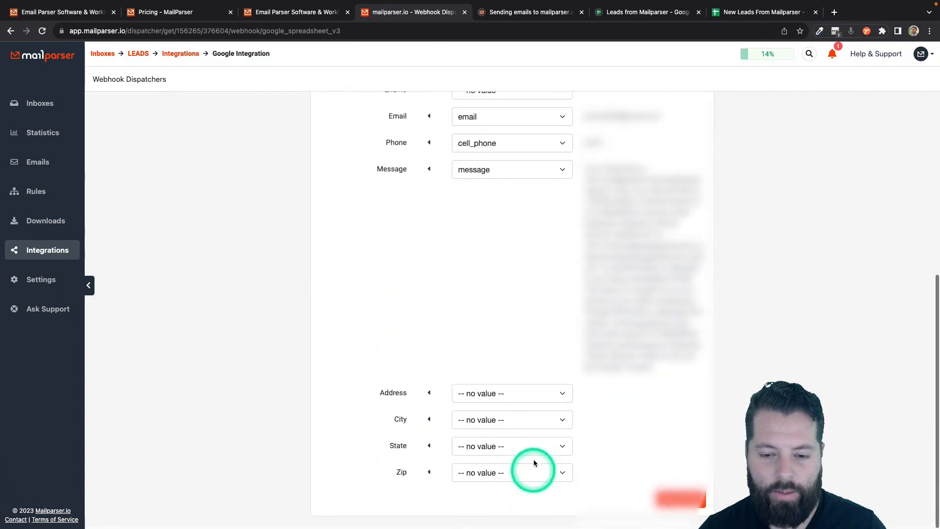
left_click(553, 396)
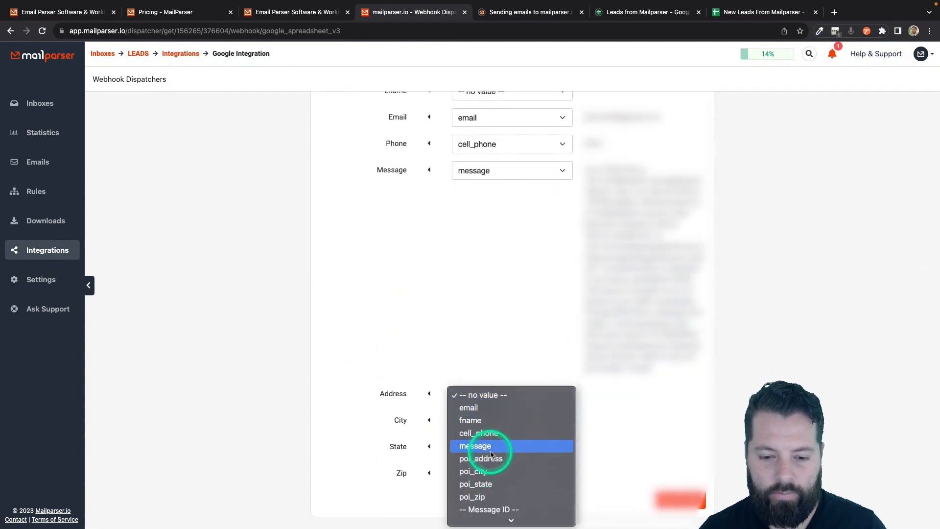
left_click(482, 458)
left_click(503, 431)
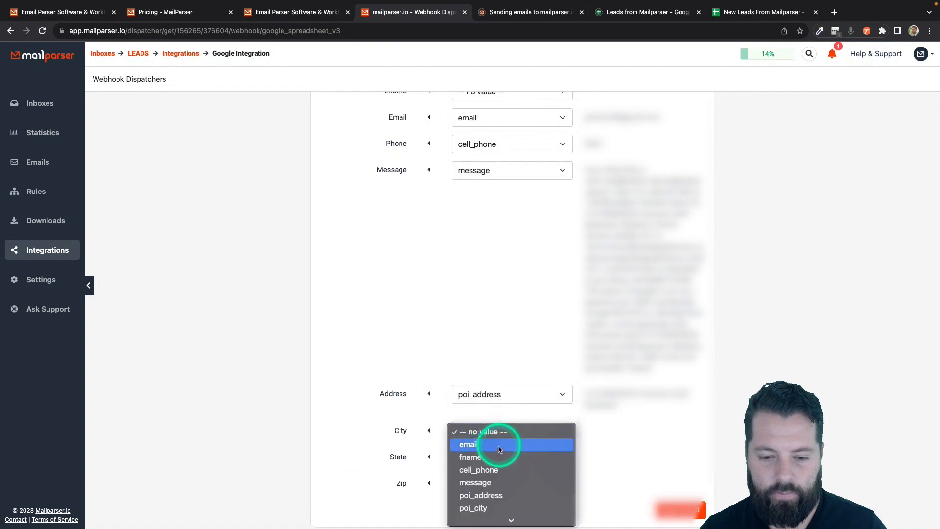
left_click(479, 508)
left_click(503, 456)
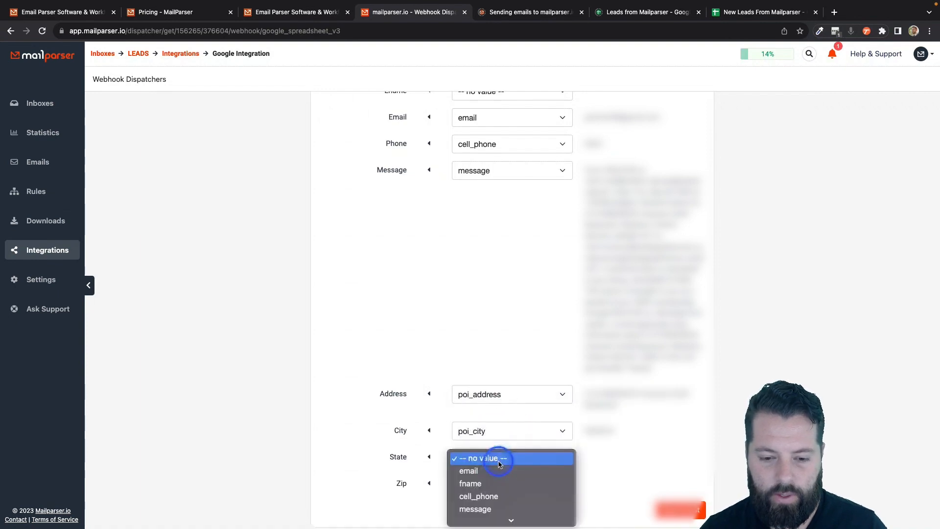
scroll(492, 494, "down", 3)
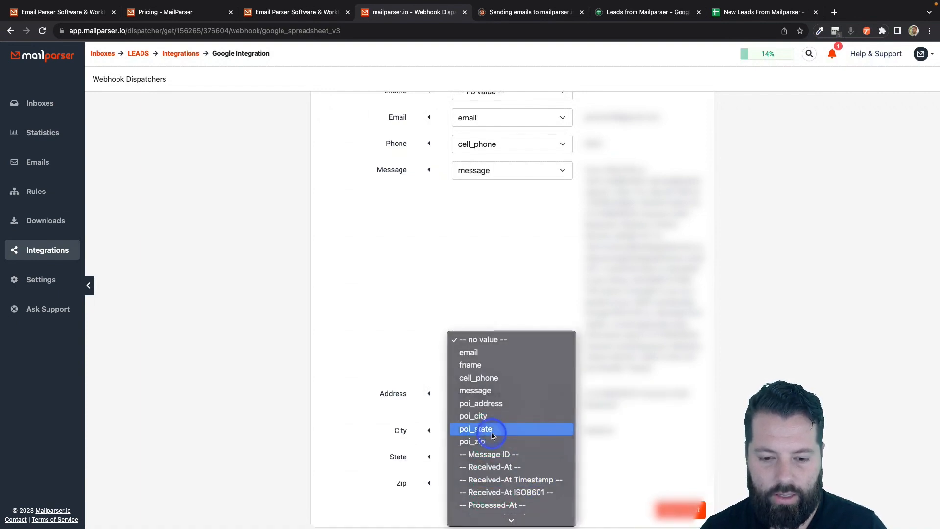
left_click(491, 428)
left_click(499, 484)
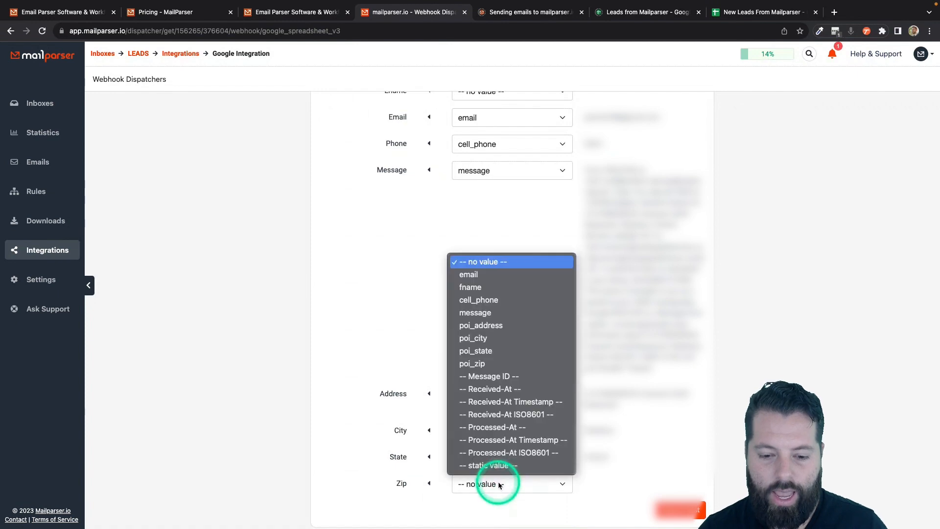
left_click(499, 364)
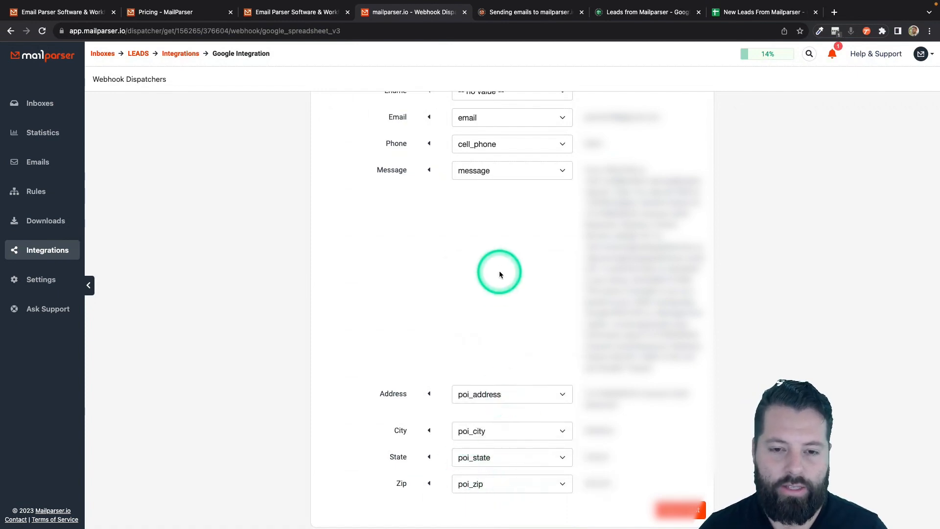
scroll(497, 274, "up", 5)
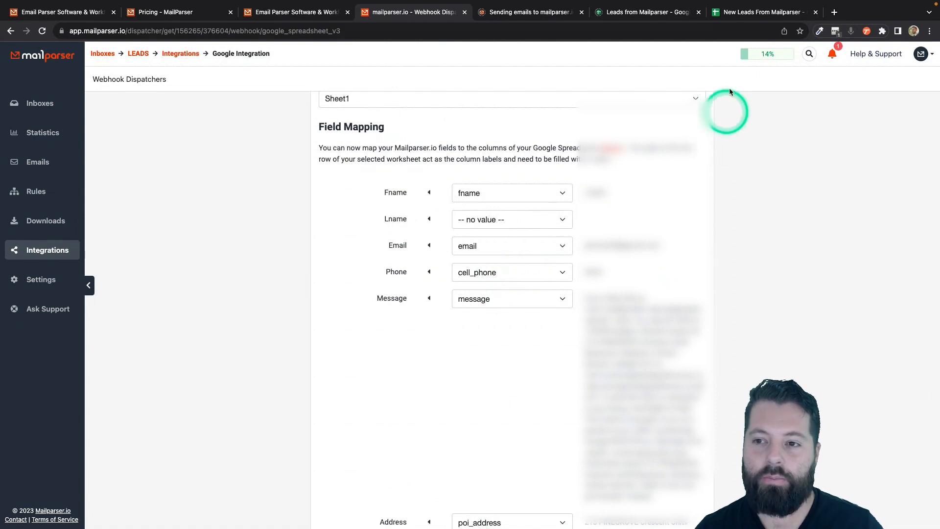
left_click(756, 12)
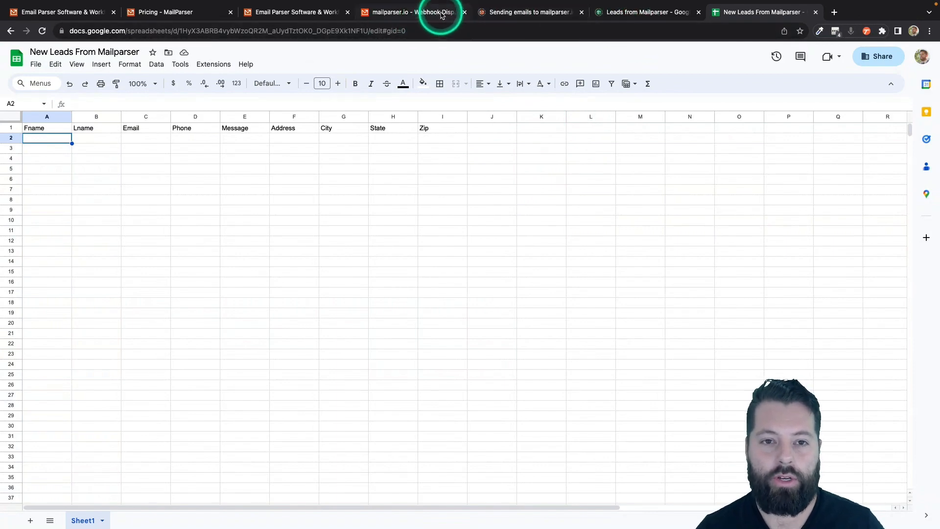
- Return from the New Leads From Mailparser sheet to the Mailparser webhook field mapping
left_click(510, 12)
left_click(411, 12)
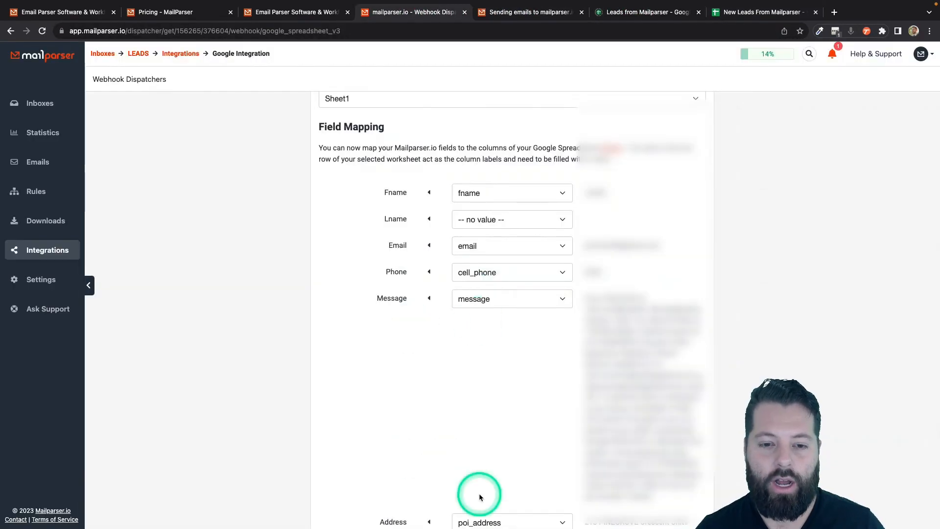
- Save the Google Sheets integration and send test data to the sheet, dismissing the success message
scroll(479, 492, "down", 3)
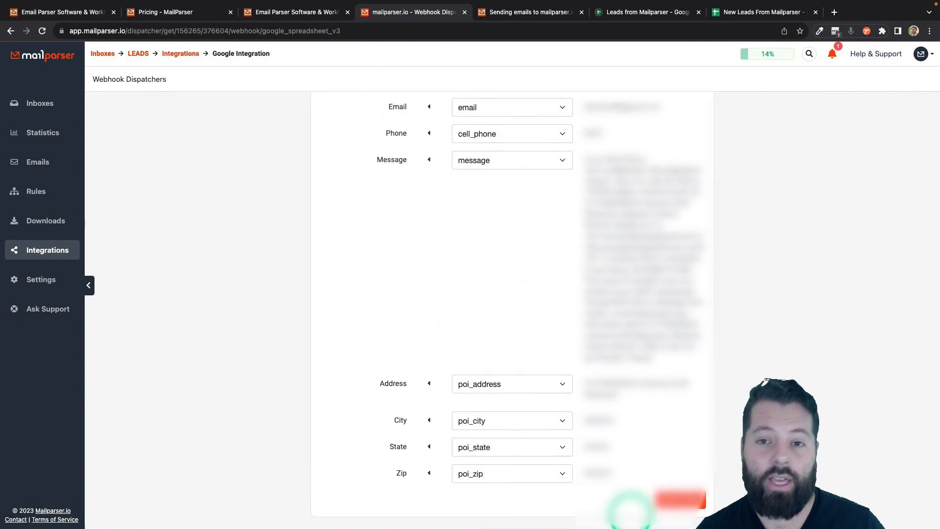
left_click(679, 499)
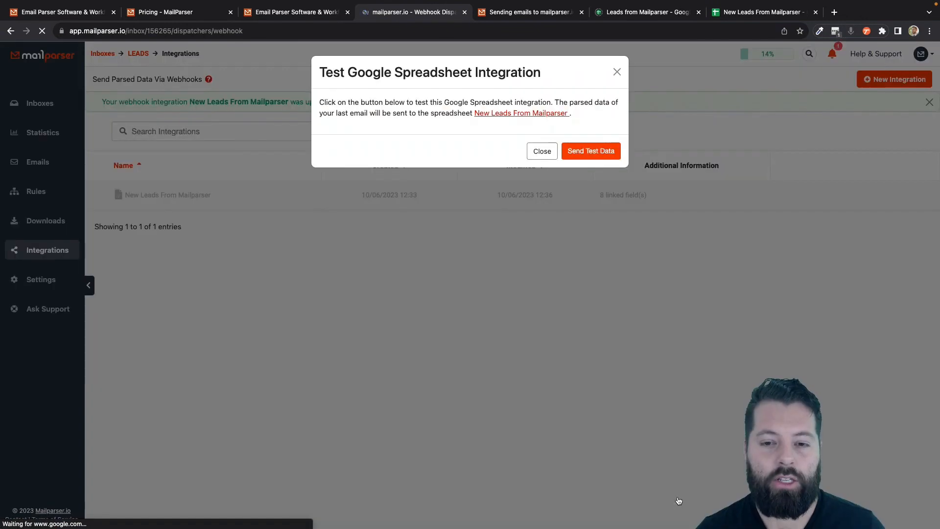
left_click(590, 151)
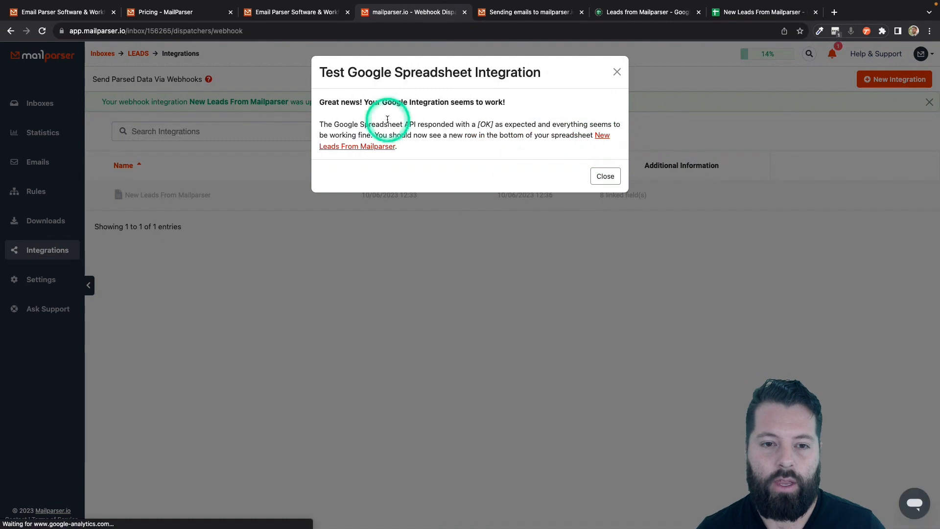
left_click(605, 177)
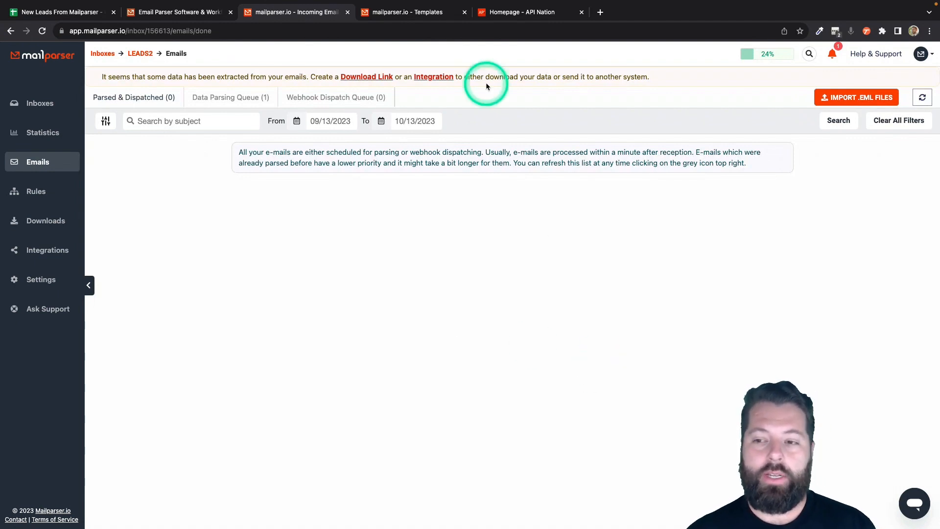
- Start a new Apination sync, choose Brivity, and pick Google Sheets as the partner app
left_click(515, 14)
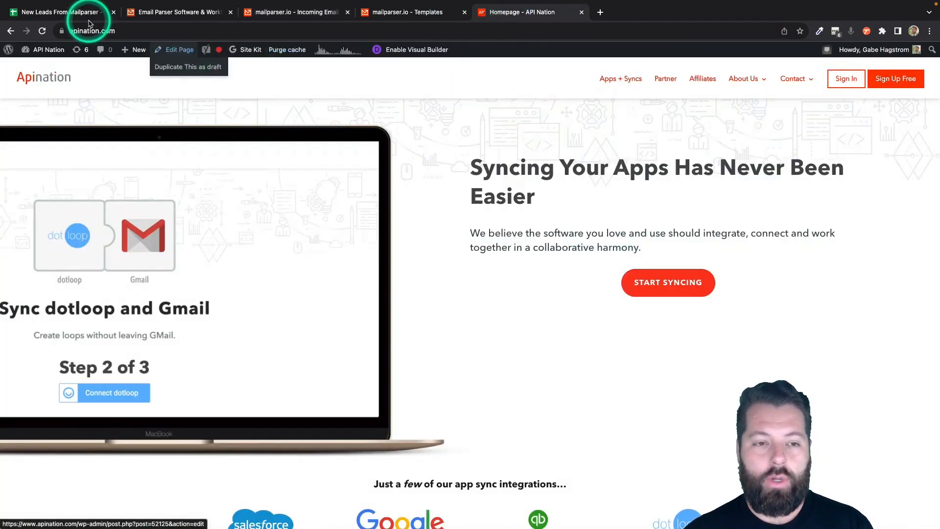
left_click(682, 286)
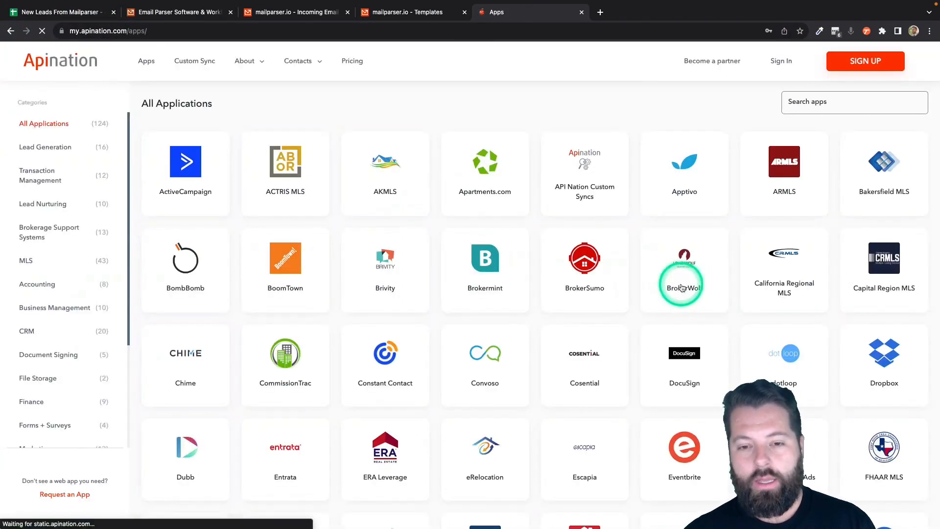
scroll(584, 362, "down", 6)
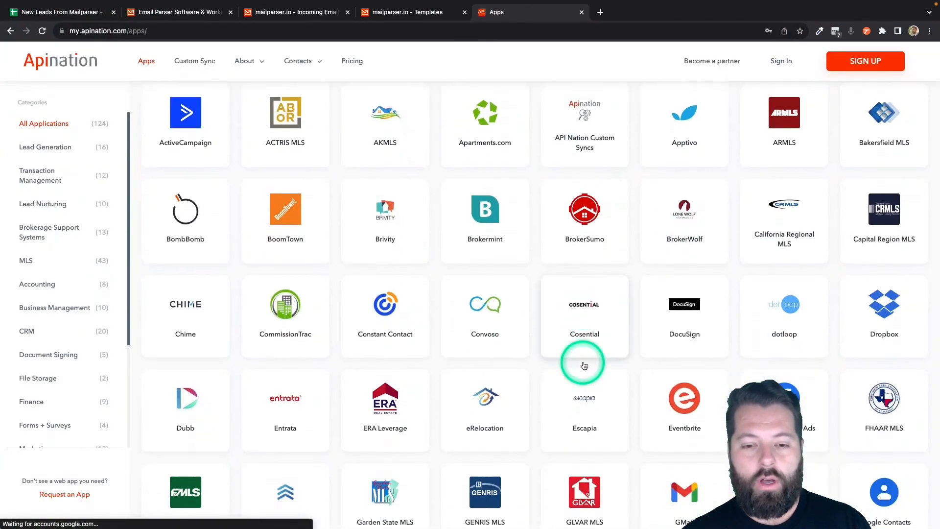
scroll(584, 365, "down", 4)
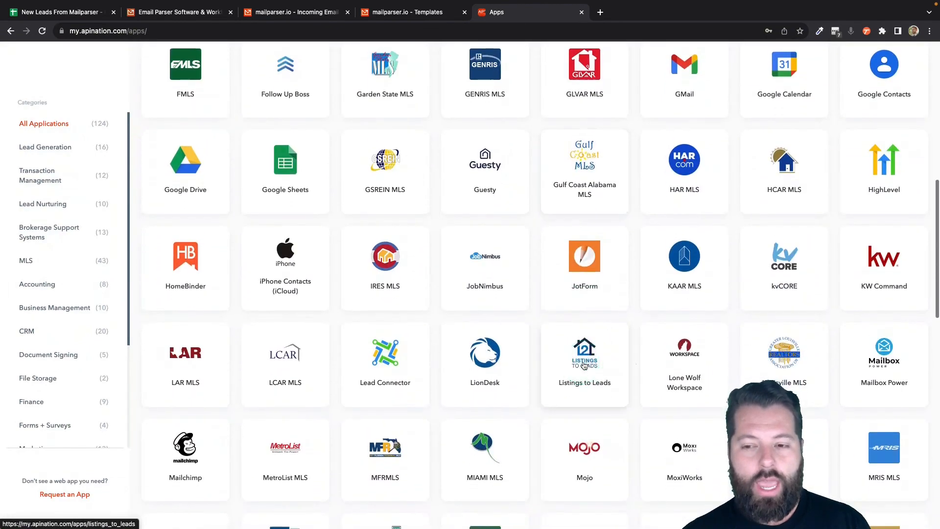
scroll(455, 308, "up", 10)
left_click(386, 265)
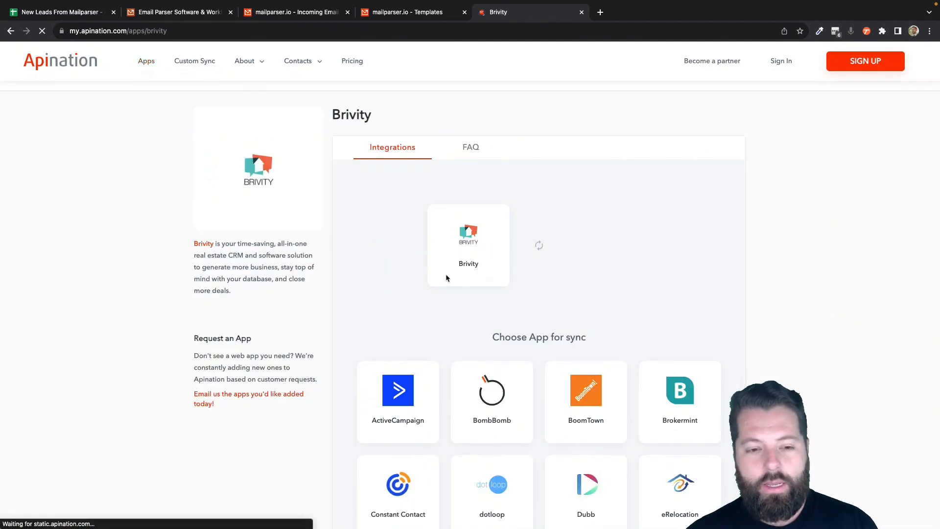
left_click(471, 259)
scroll(471, 263, "down", 5)
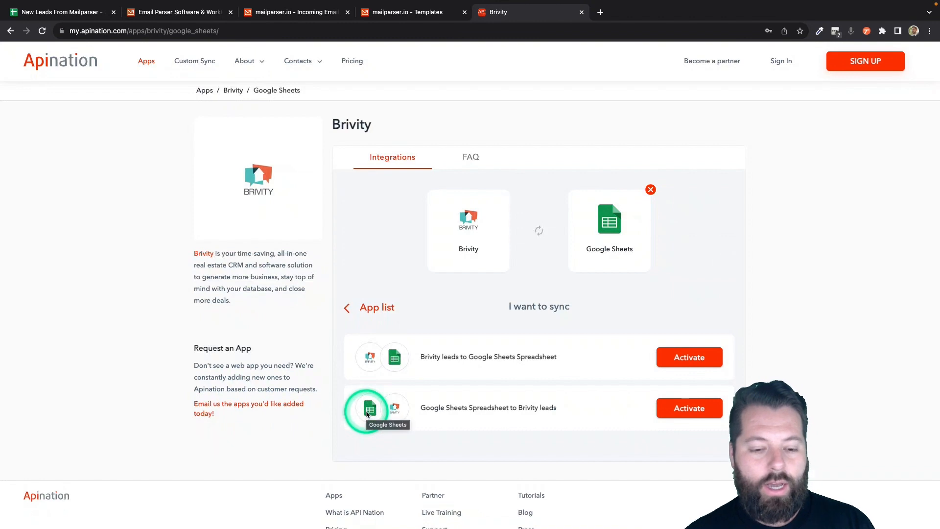
- Activate the Google Sheets Spreadsheet to Brivity leads sync and authorize a Google account for Sheets access
left_click(691, 417)
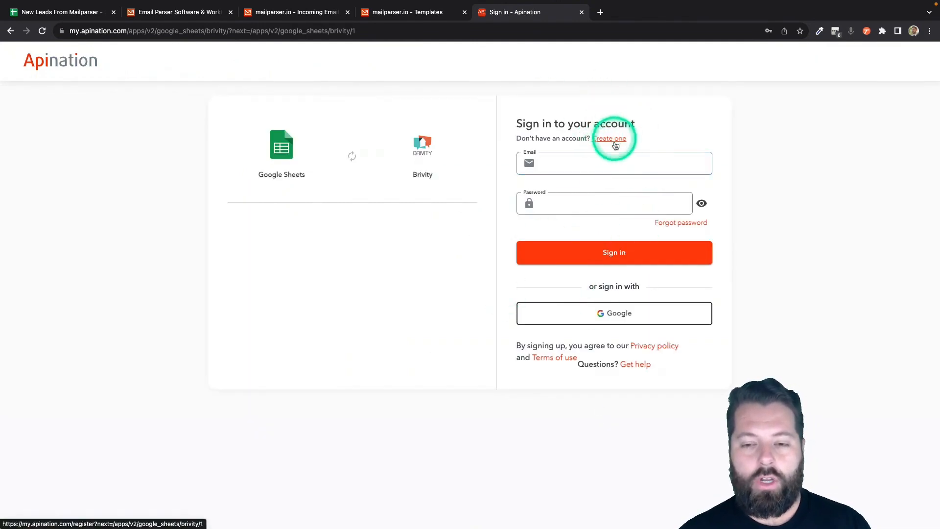
left_click(606, 315)
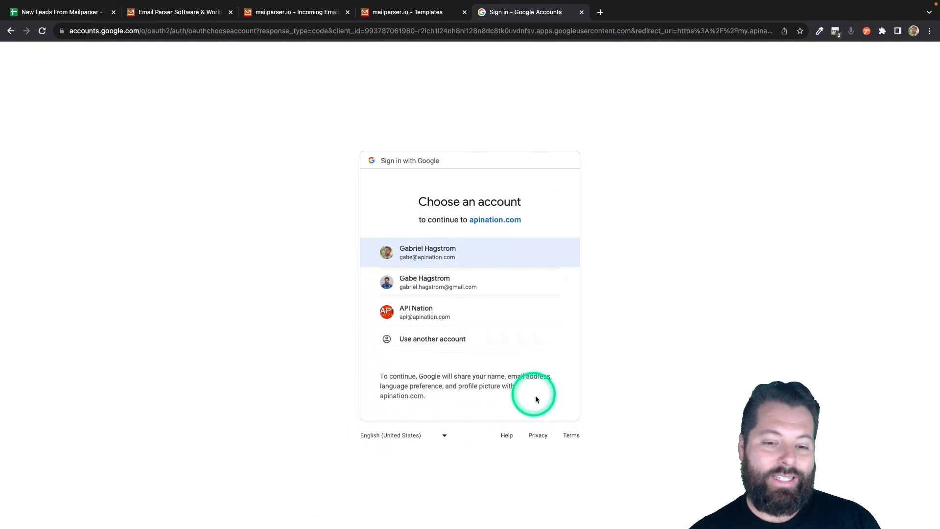
left_click(503, 256)
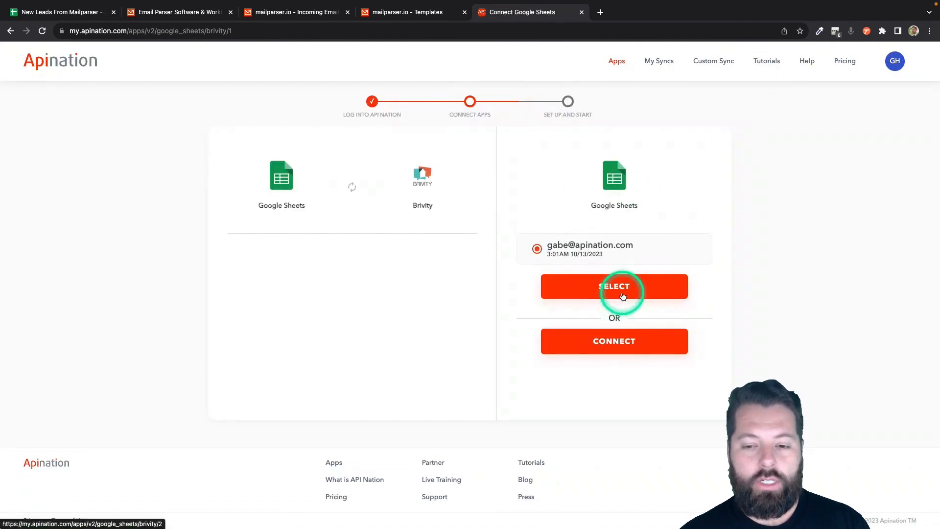
left_click(606, 342)
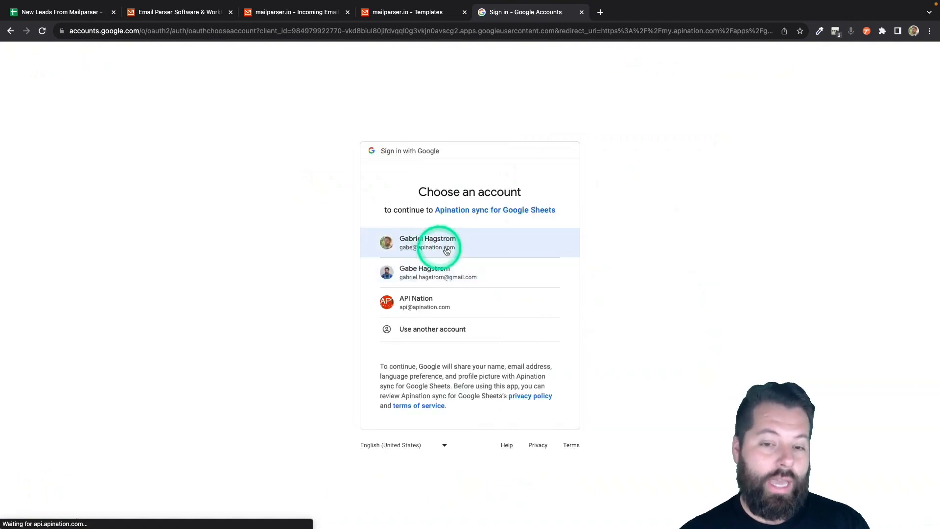
left_click(433, 247)
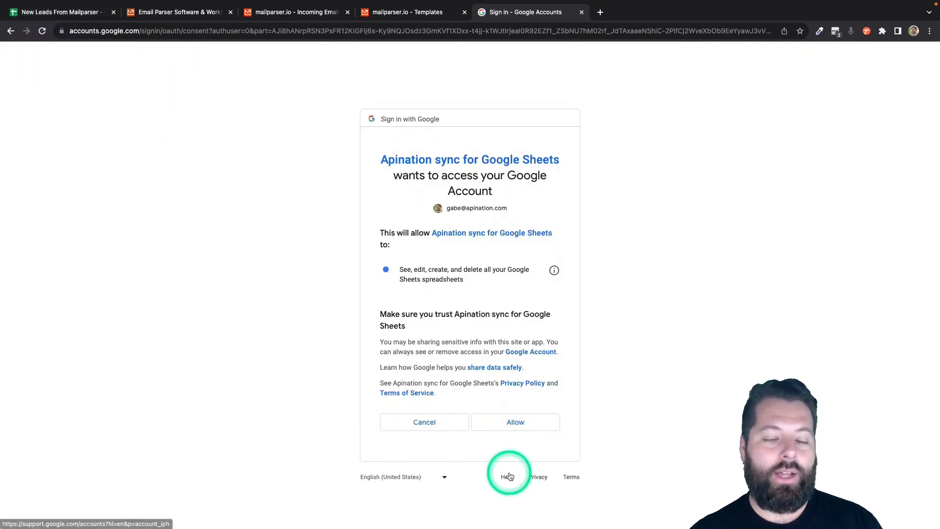
left_click(517, 421)
left_click(619, 253)
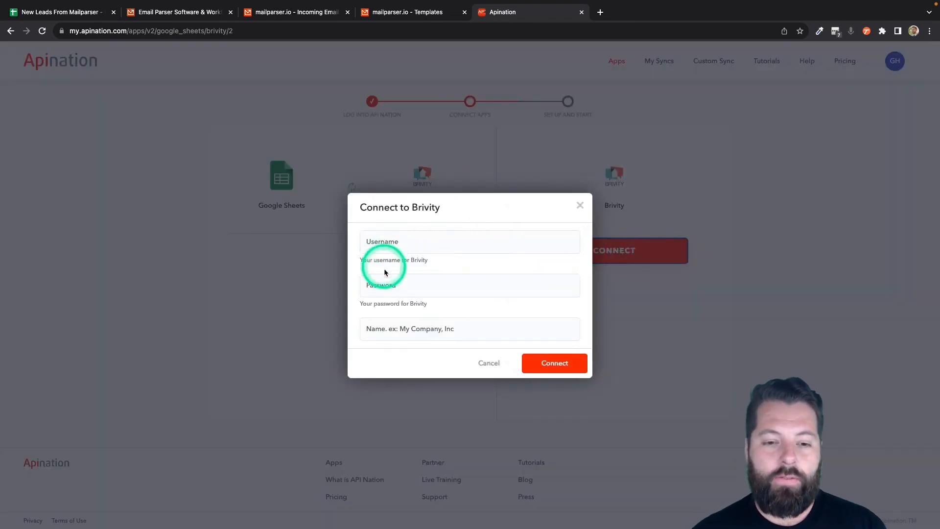
- Give the Brivity connection a company name, enter the Brivity account username, and connect
left_click(395, 329)
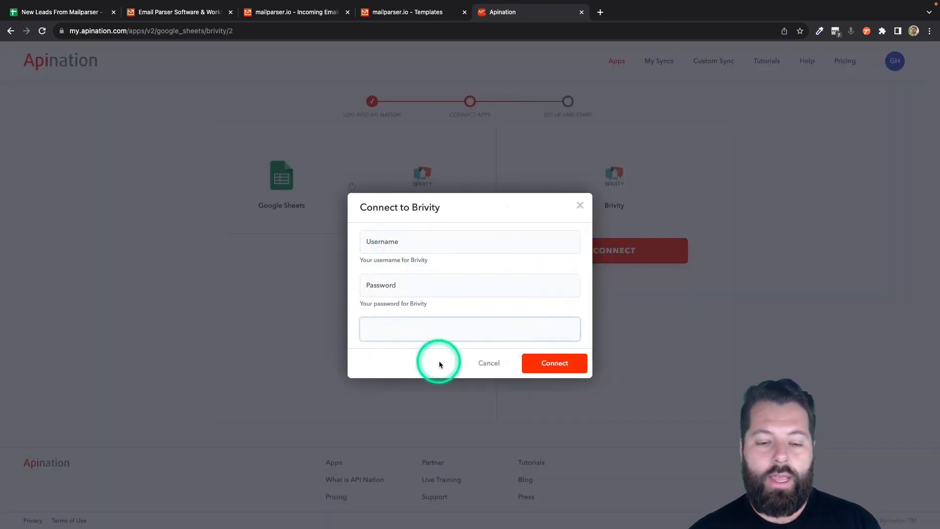
type("Gabe")
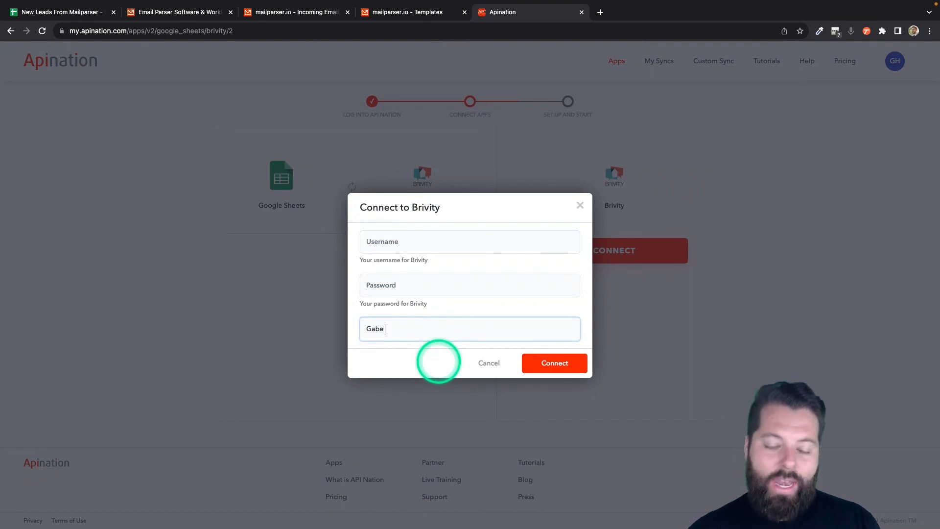
type(" Co")
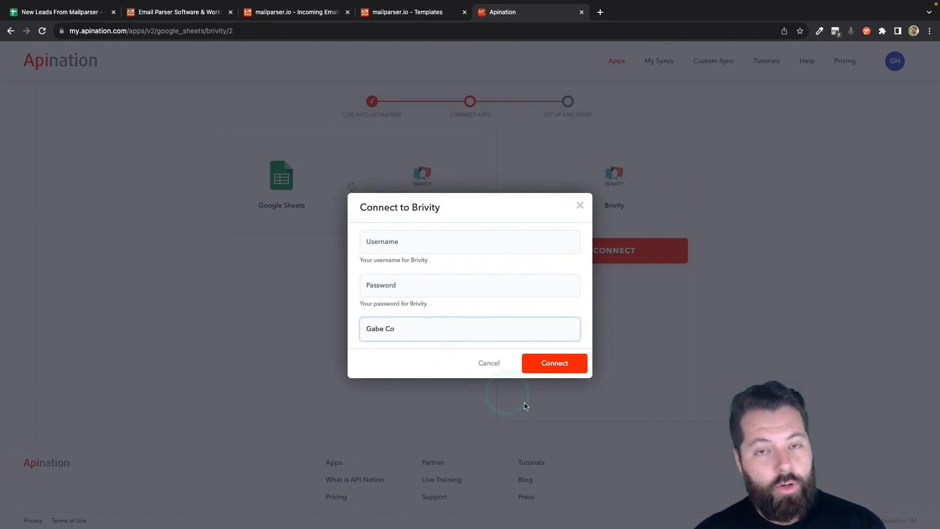
left_click(524, 406)
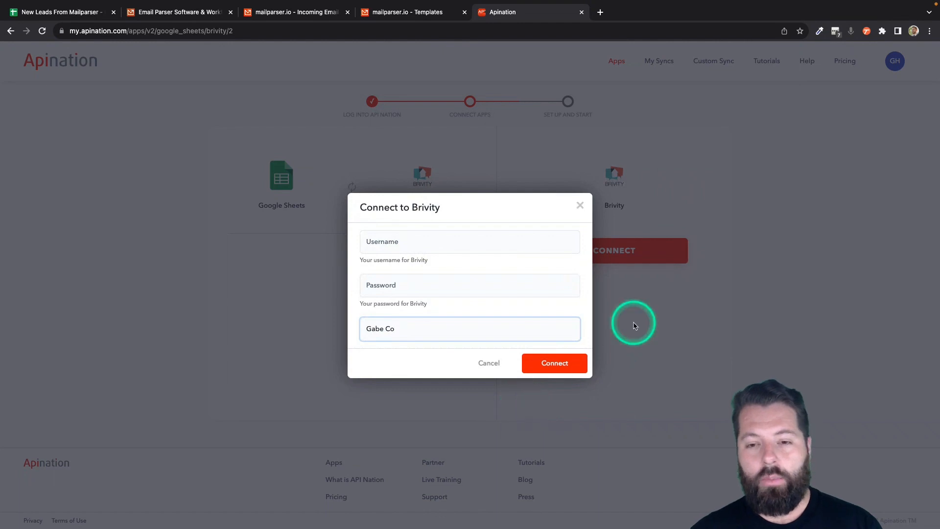
left_click(468, 239)
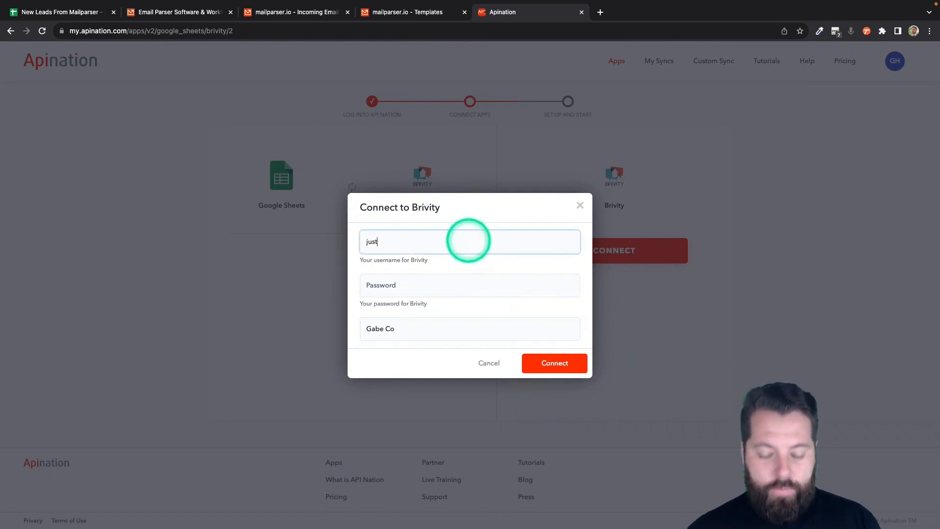
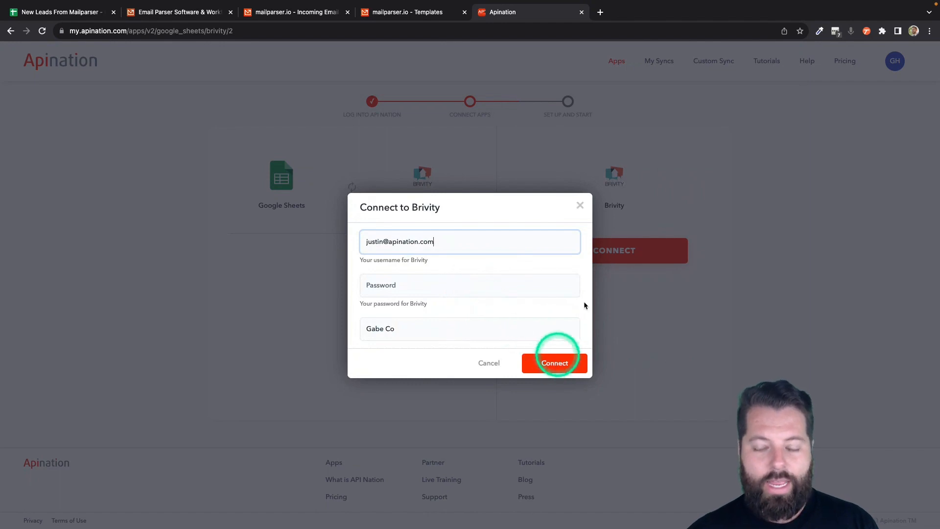
left_click(578, 362)
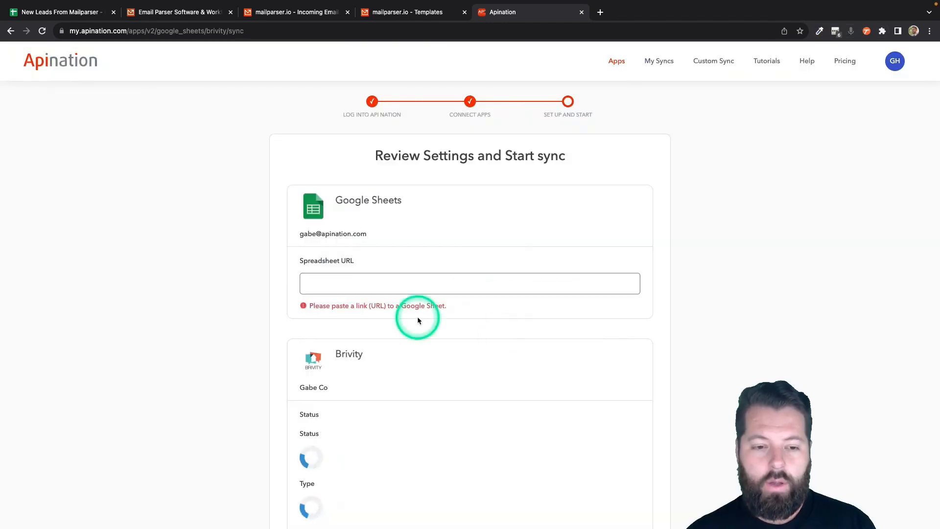
- Copy the New Leads From Mailparser sheet's URL and paste it into the Spreadsheet URL field
scroll(417, 321, "down", 3)
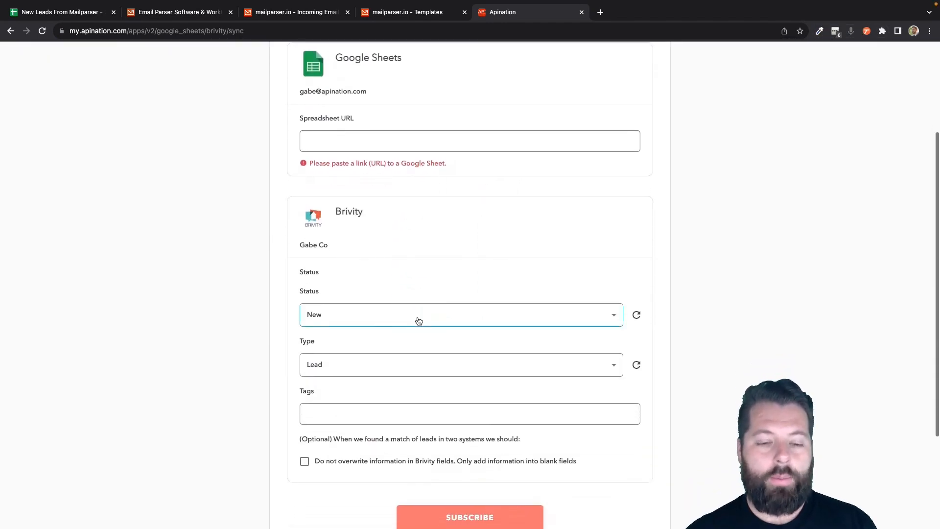
scroll(419, 321, "up", 2)
left_click(363, 236)
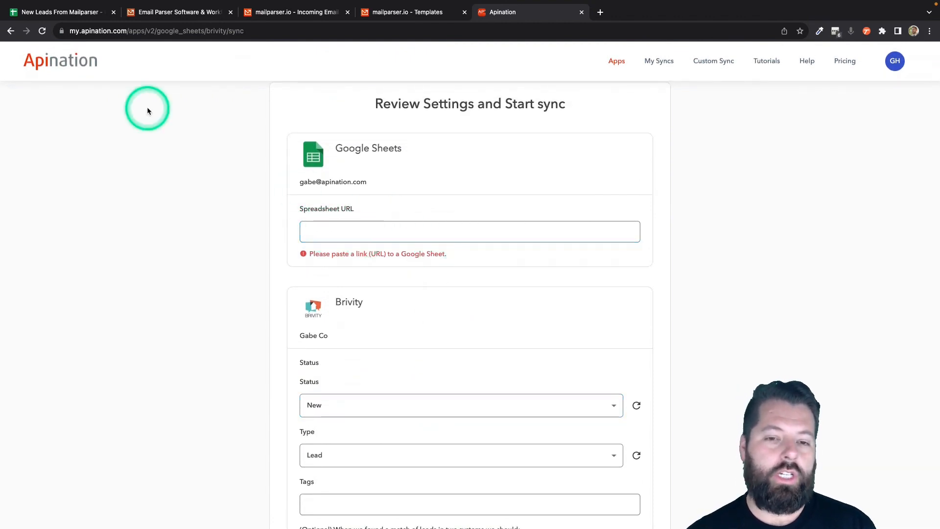
left_click(53, 11)
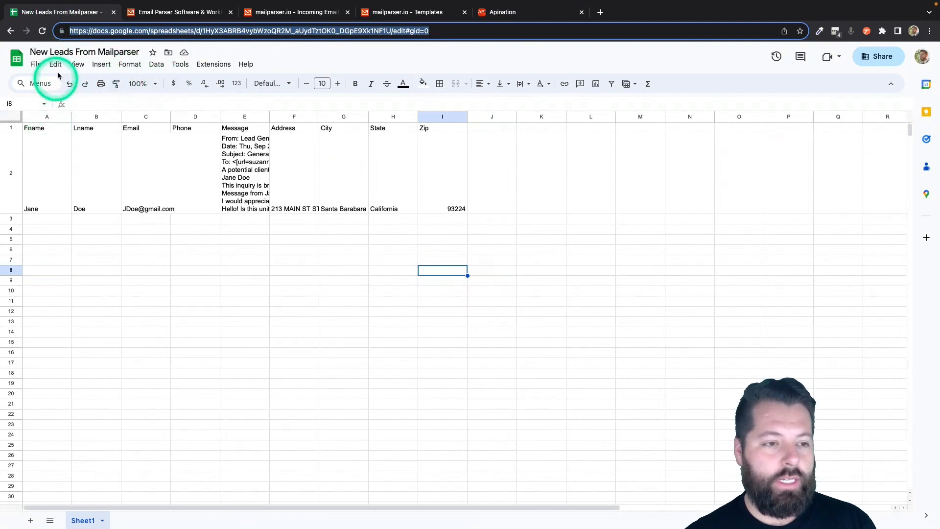
left_click(93, 30)
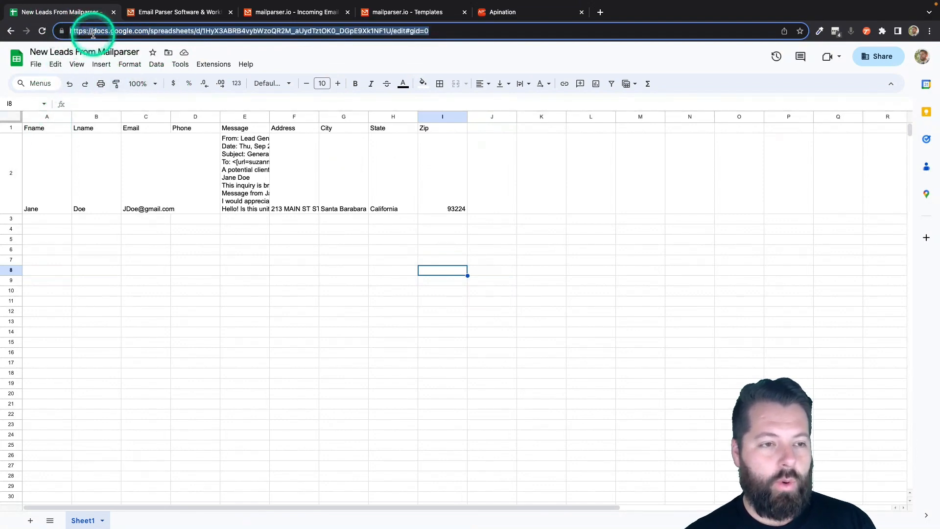
left_click(538, 15)
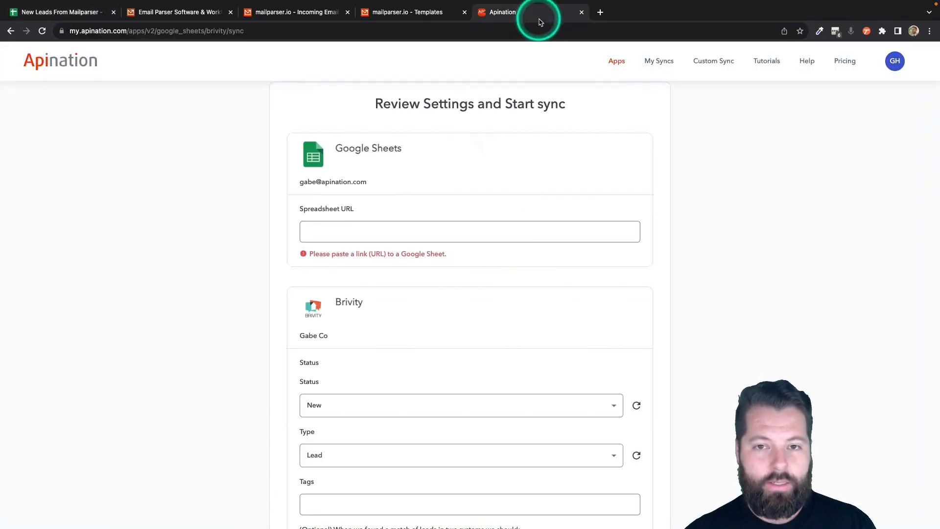
left_click(444, 228)
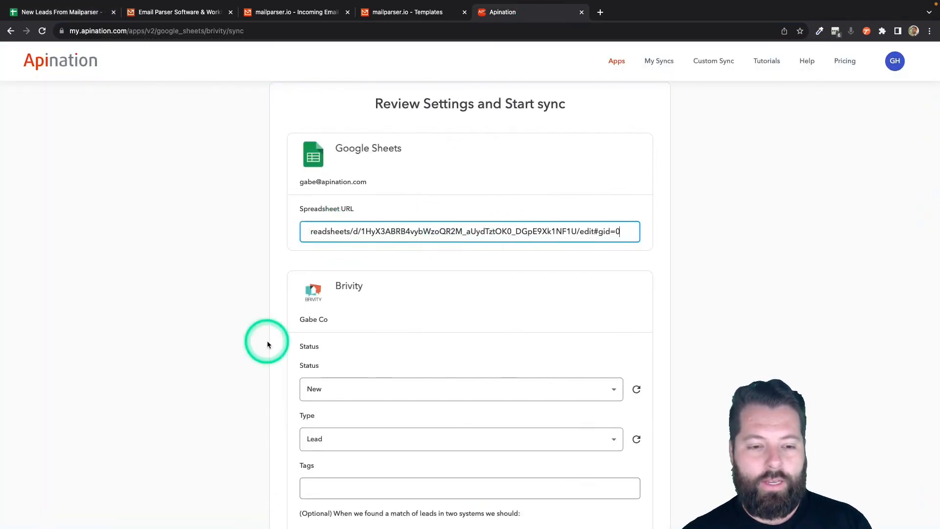
- Set Type to Lead and Status to New, and enable not overwriting existing Brivity fields
scroll(267, 344, "down", 4)
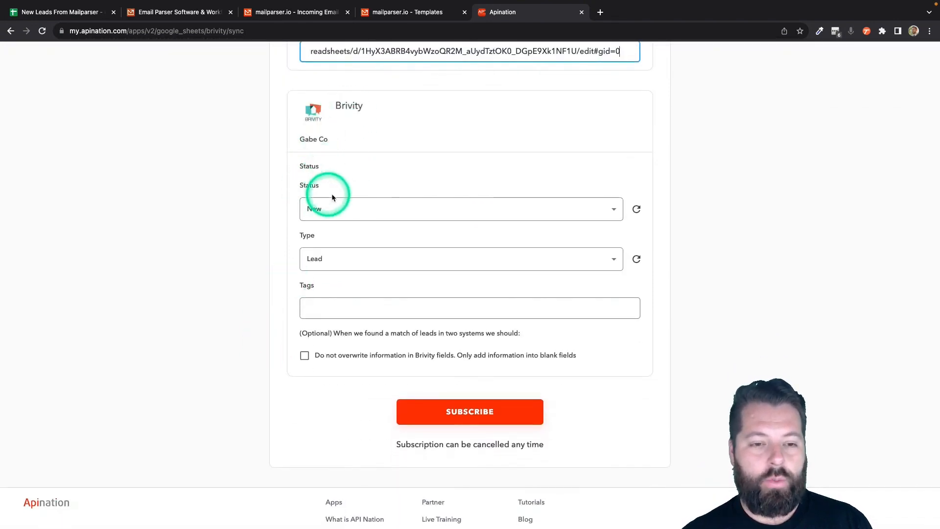
left_click(336, 263)
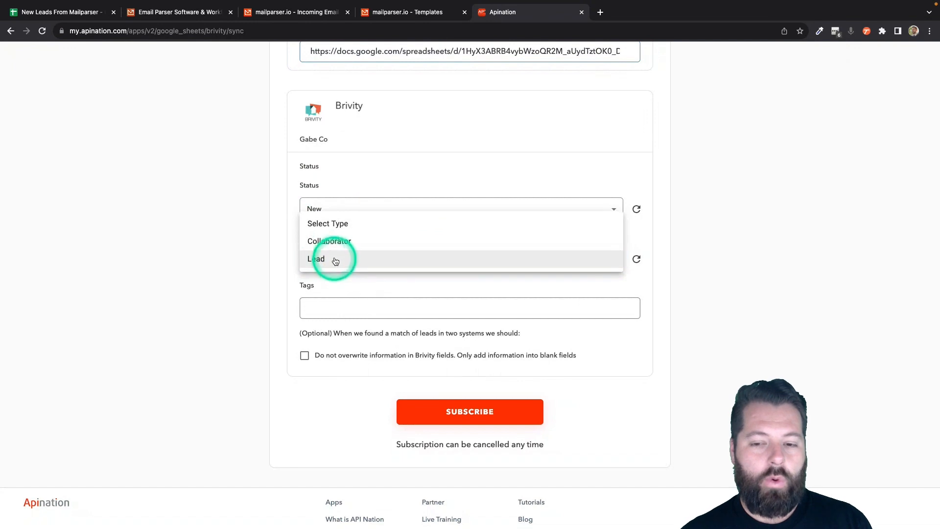
left_click(327, 259)
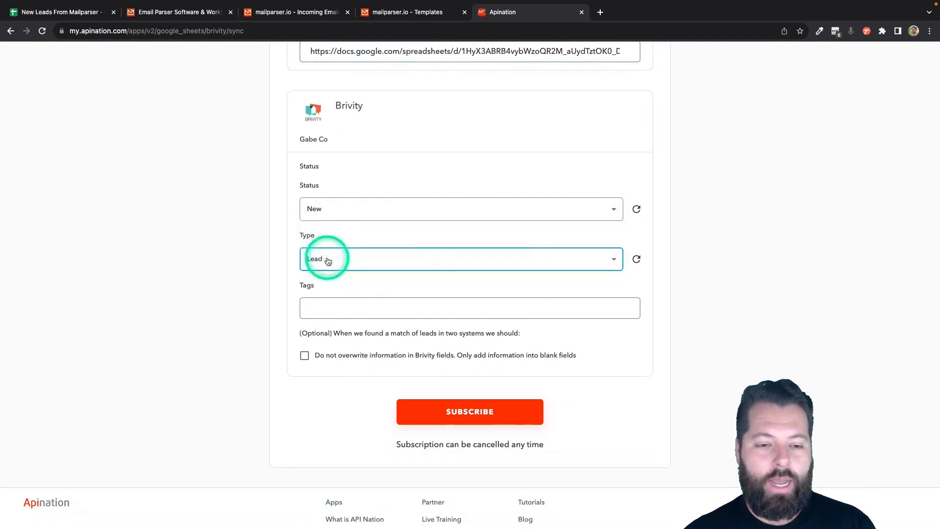
left_click(314, 207)
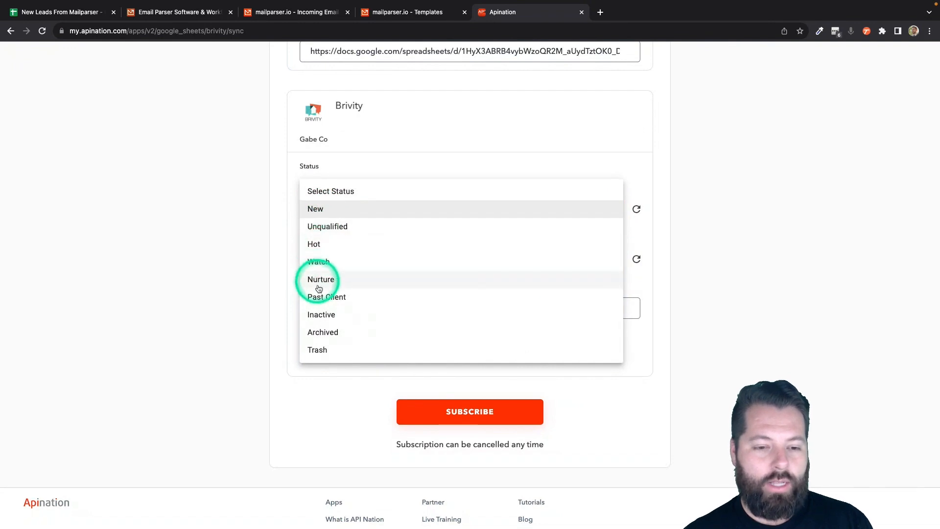
left_click(317, 209)
scroll(251, 324, "down", 2)
left_click(334, 267)
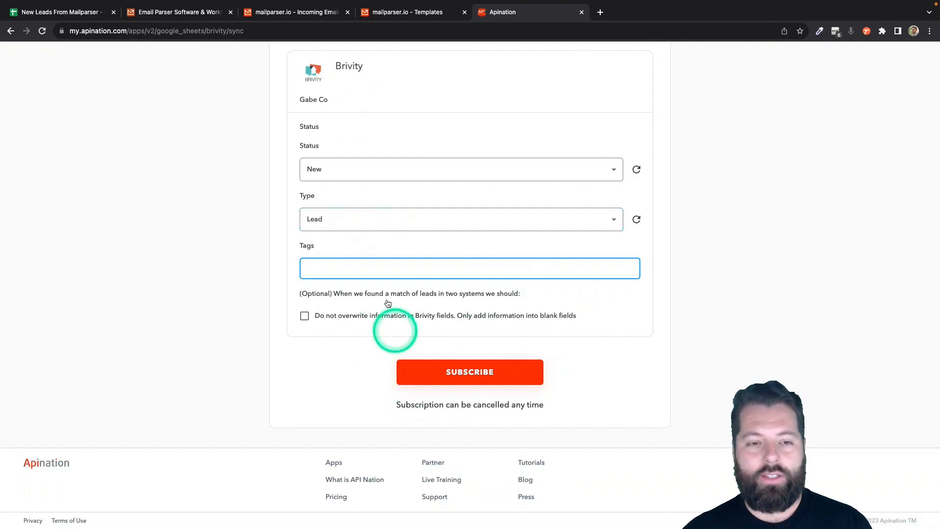
left_click(304, 316)
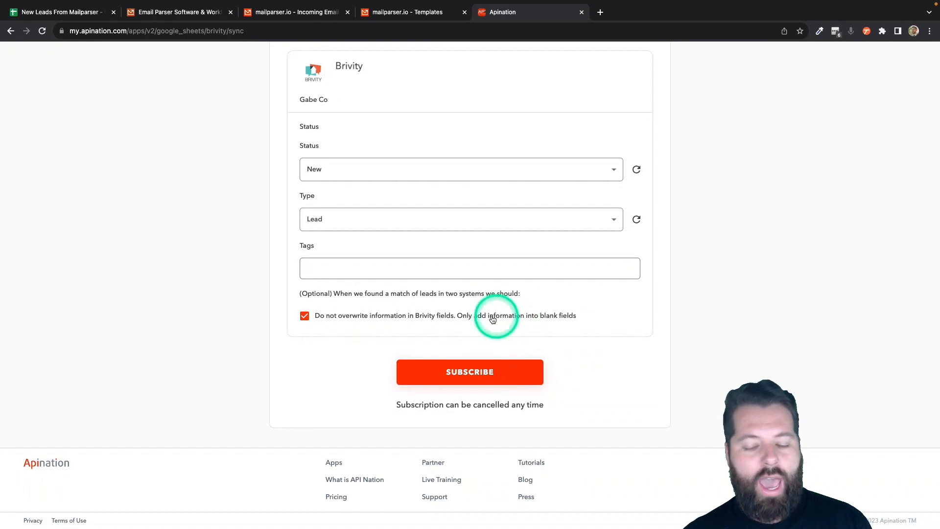
left_click_drag(502, 315, 576, 316)
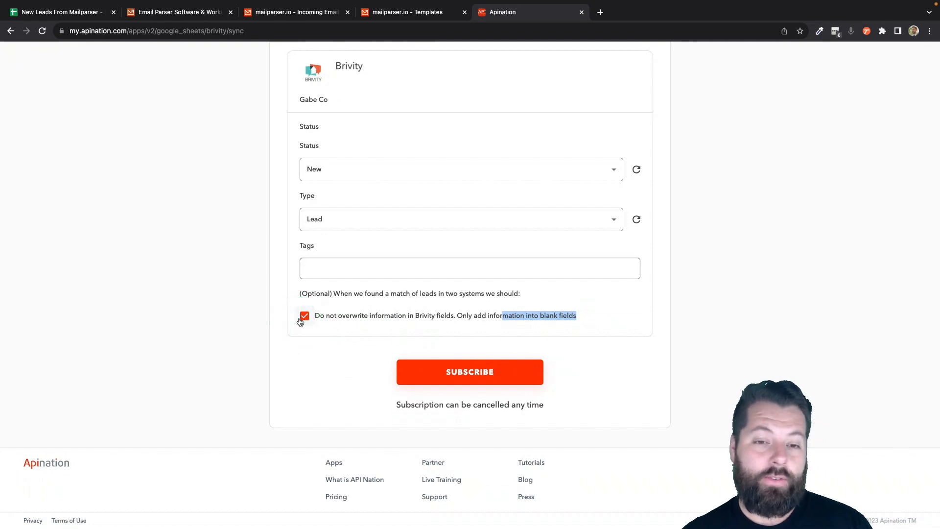
- Subscribe to create the sync, activate it, and scroll down to the Filter section
left_click(483, 373)
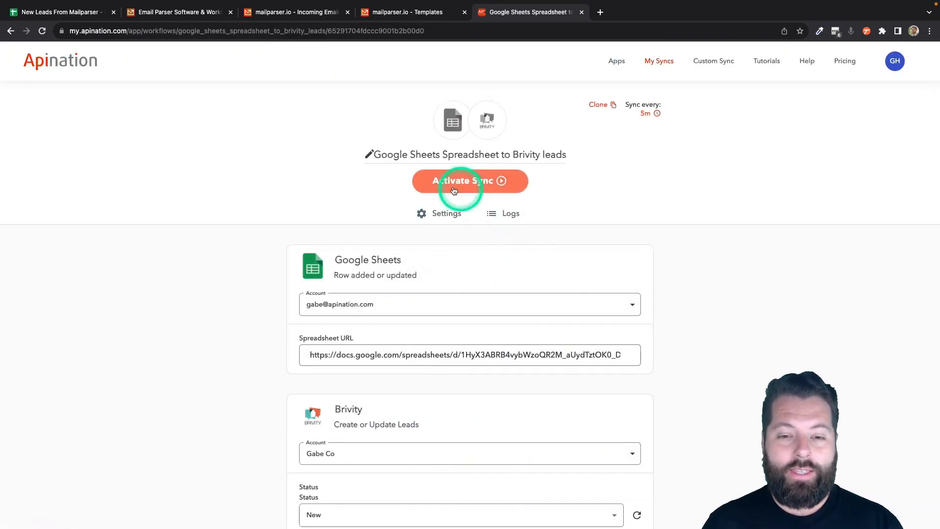
left_click(454, 190)
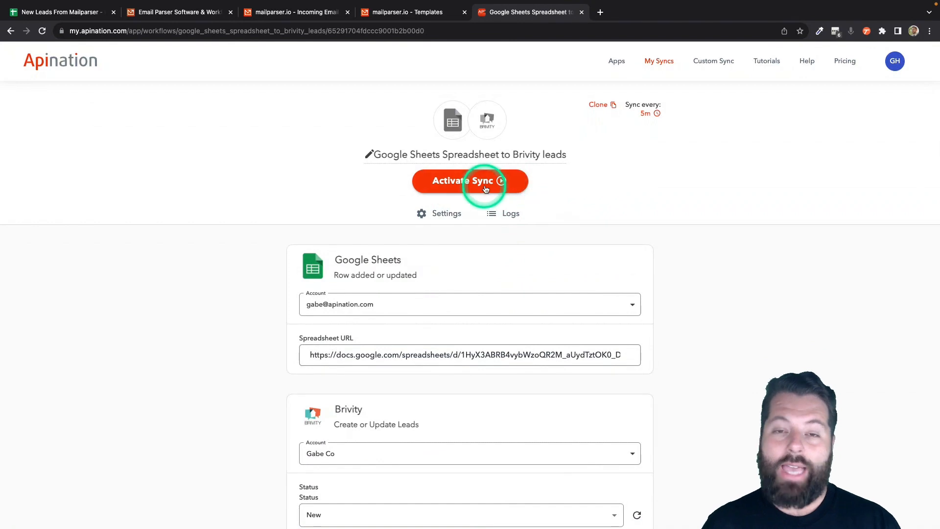
scroll(485, 189, "down", 1)
scroll(484, 189, "down", 6)
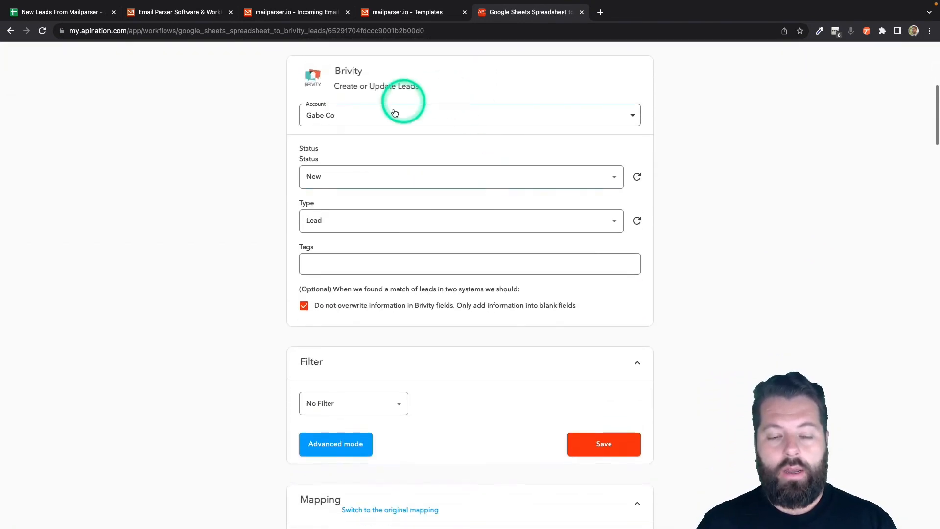
scroll(455, 287, "down", 2)
scroll(455, 287, "down", 2)
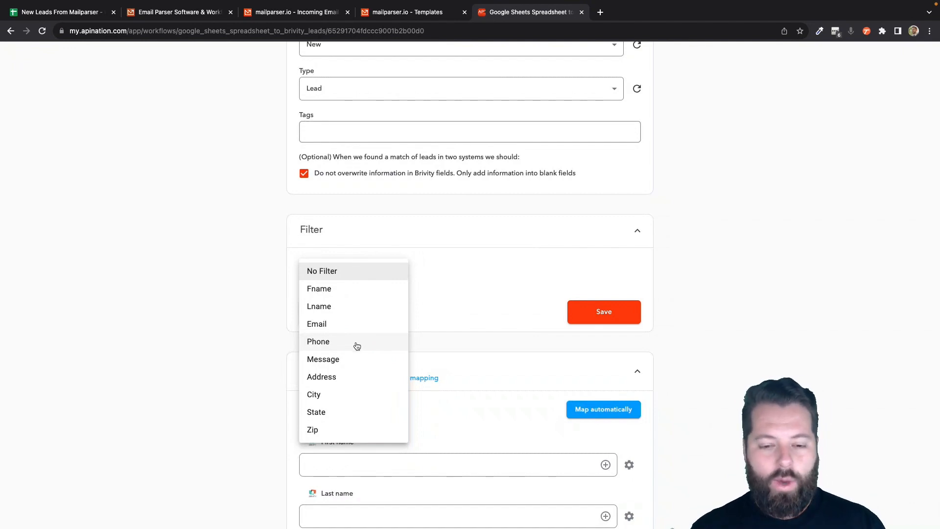
- Leave the sync without a filter and map First name to the Fname column
left_click(360, 356)
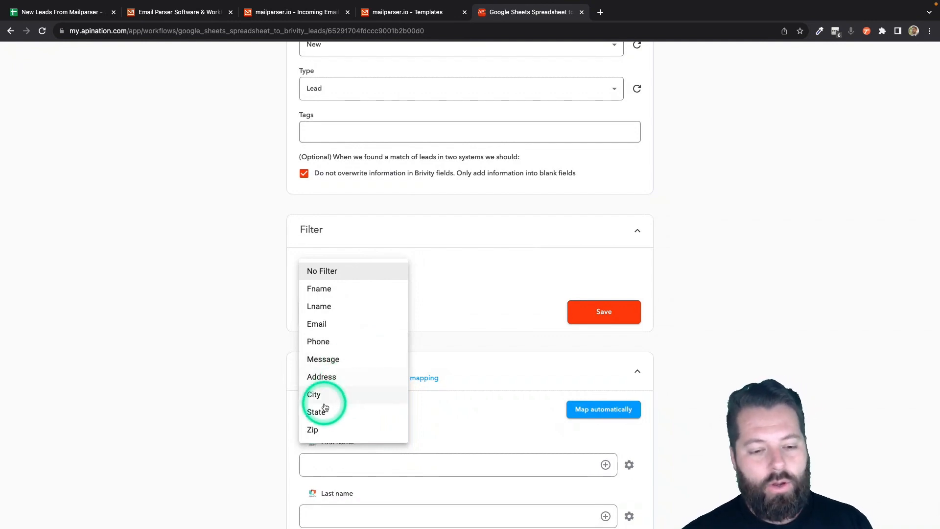
left_click(505, 300)
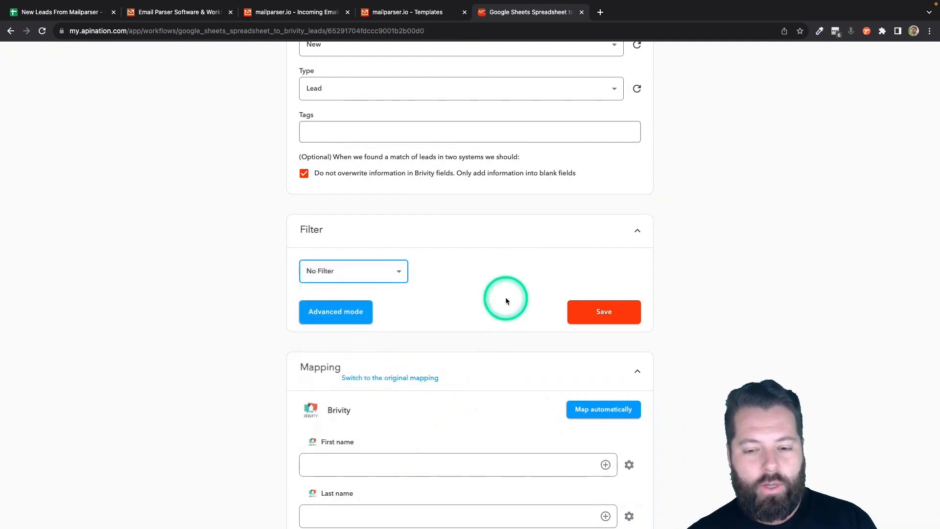
scroll(506, 300, "down", 5)
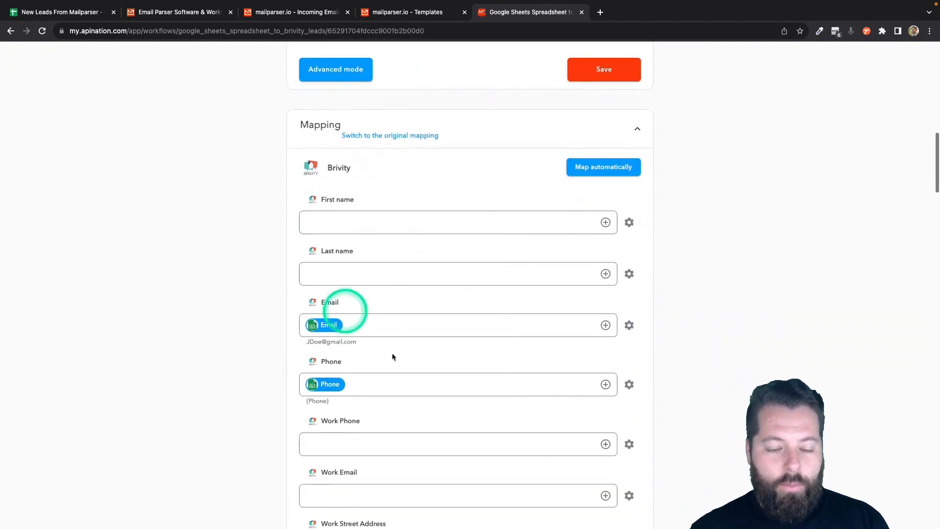
left_click(363, 225)
left_click(325, 329)
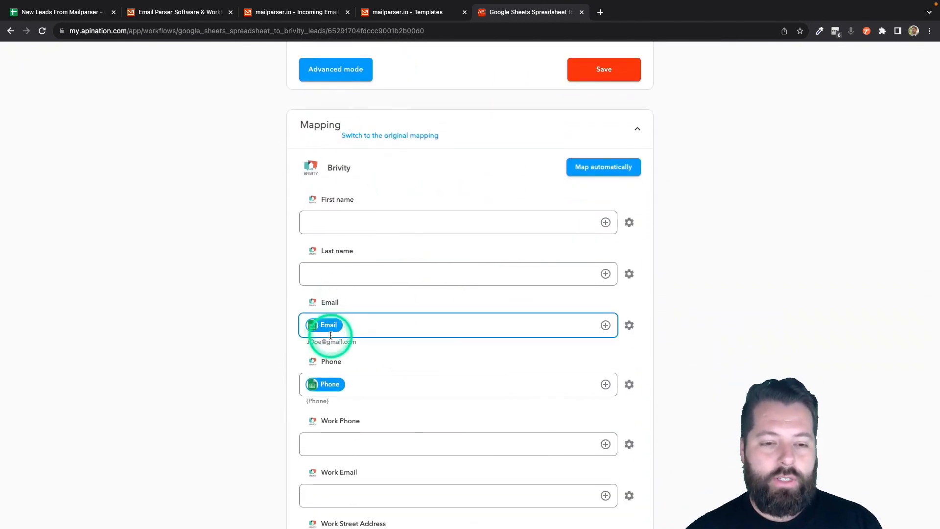
left_click(325, 371)
left_click(329, 322)
left_click(325, 389)
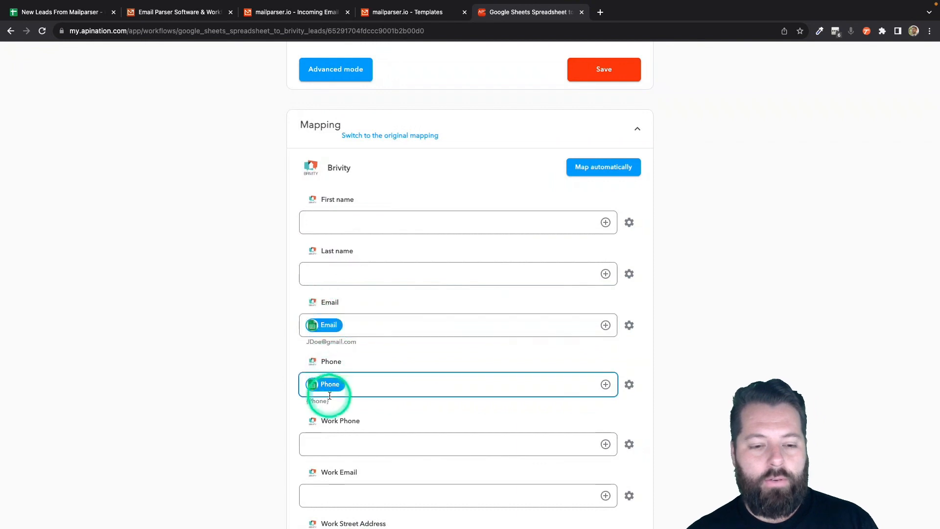
left_click(329, 325)
left_click(495, 236)
left_click(611, 224)
left_click(610, 223)
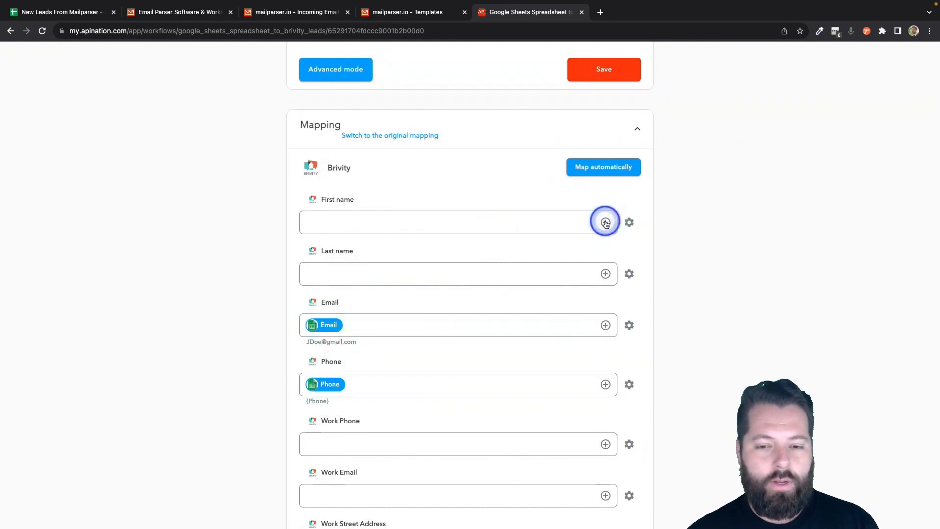
left_click(466, 278)
- Map Last name to the sheet's Lname column
left_click(513, 278)
left_click(605, 280)
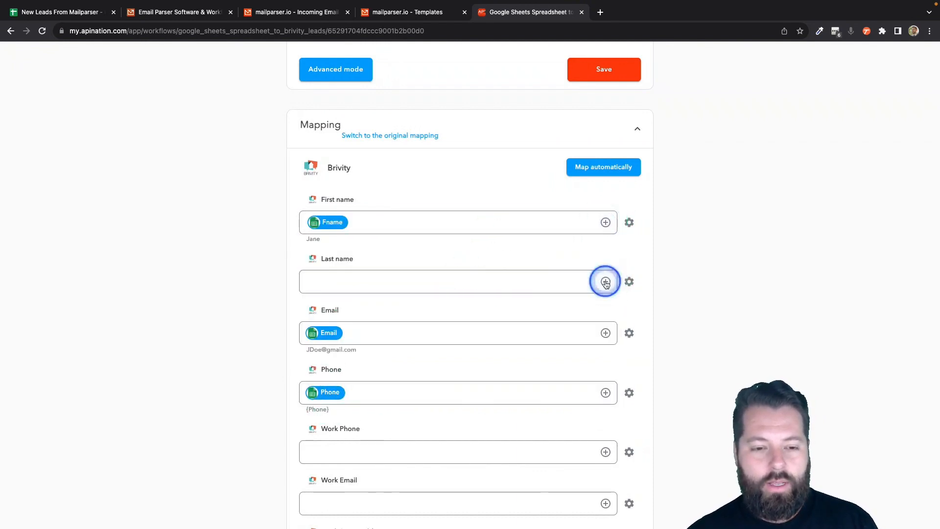
left_click(482, 364)
left_click(454, 406)
scroll(454, 407, "down", 3)
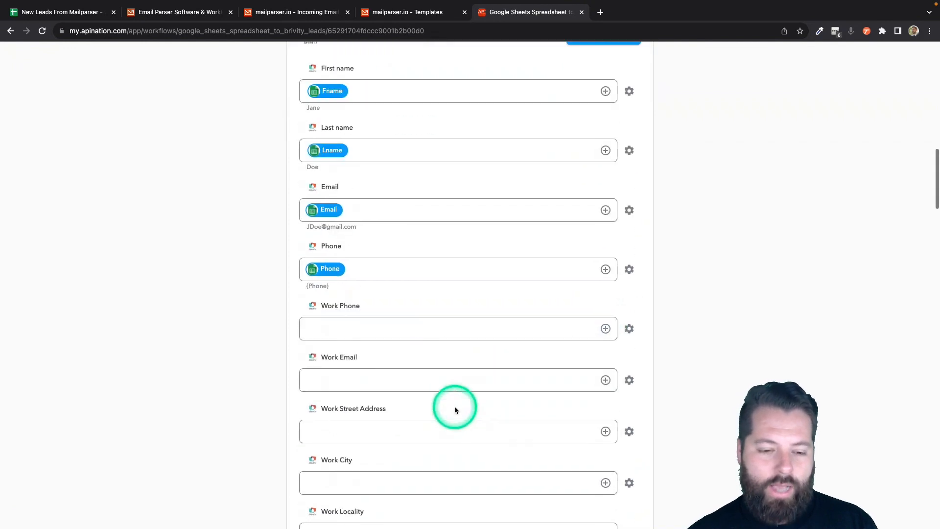
scroll(454, 410, "down", 15)
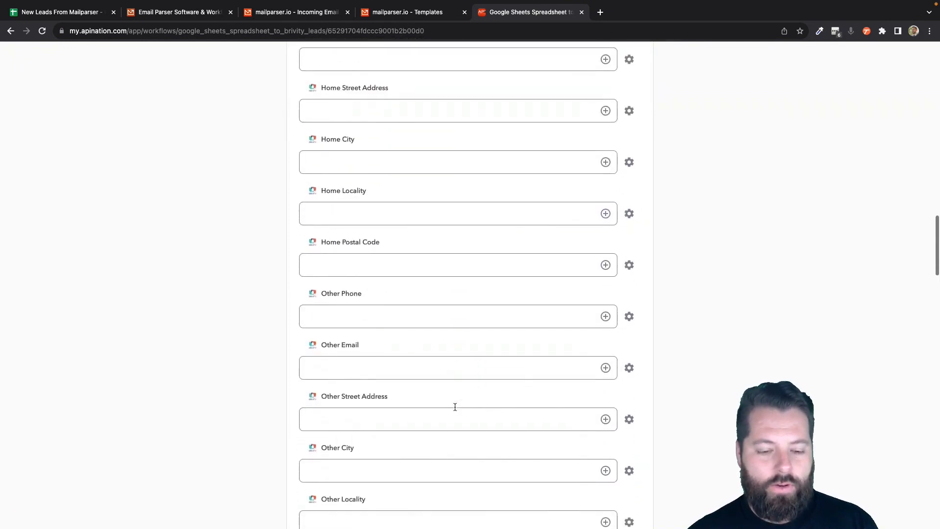
scroll(455, 407, "down", 9)
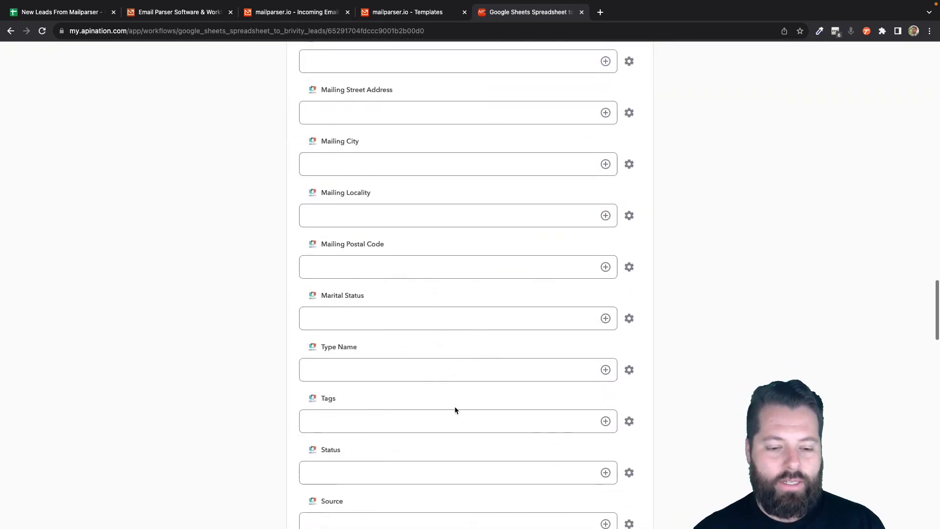
scroll(454, 409, "down", 8)
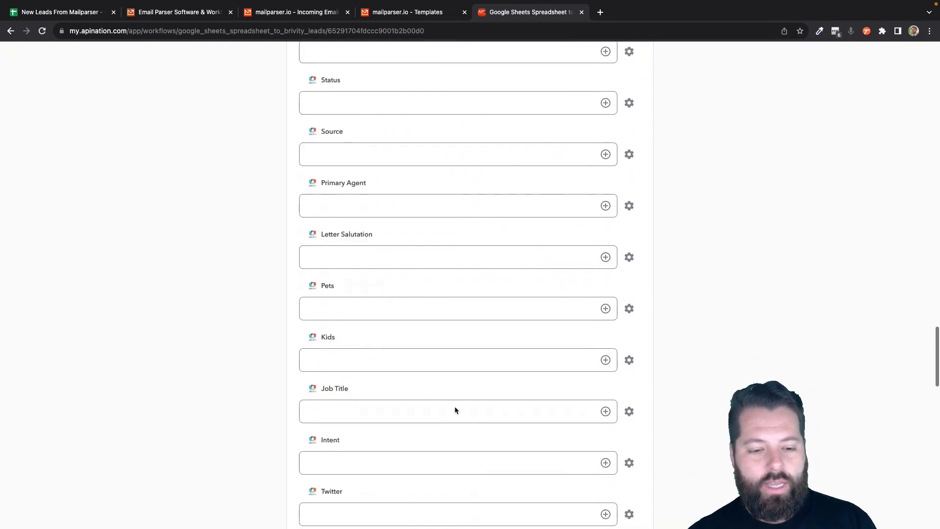
scroll(455, 407, "down", 8)
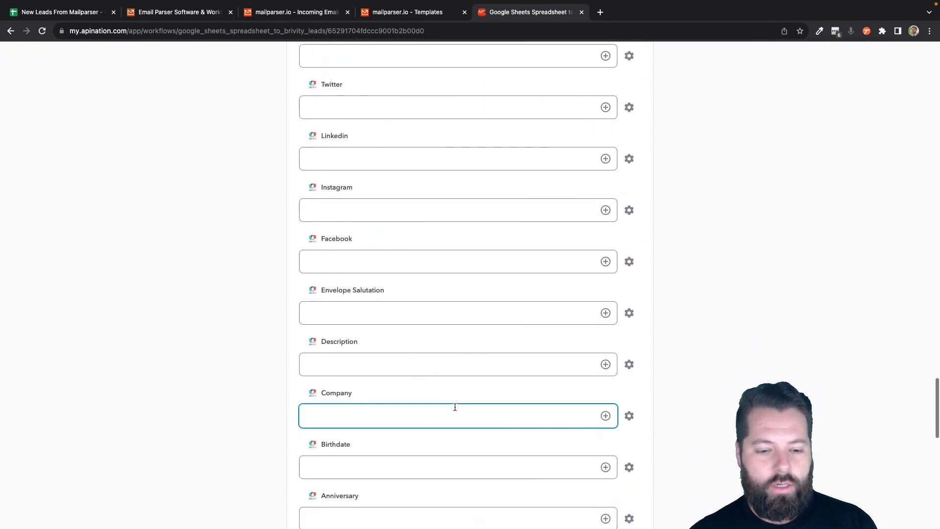
- Insert a sheet column into the Brivity Description field
left_click(590, 360)
left_click(604, 363)
scroll(442, 486, "down", 5)
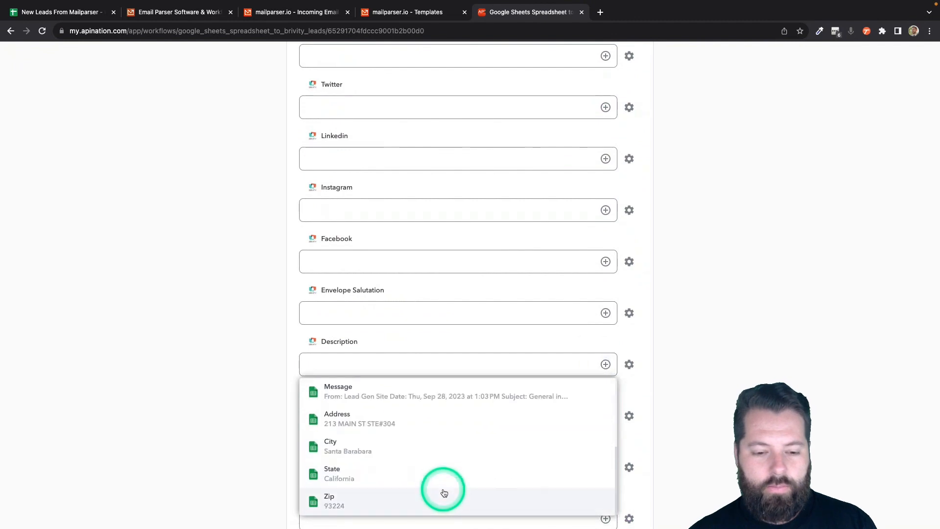
left_click(459, 400)
scroll(386, 447, "up", 5)
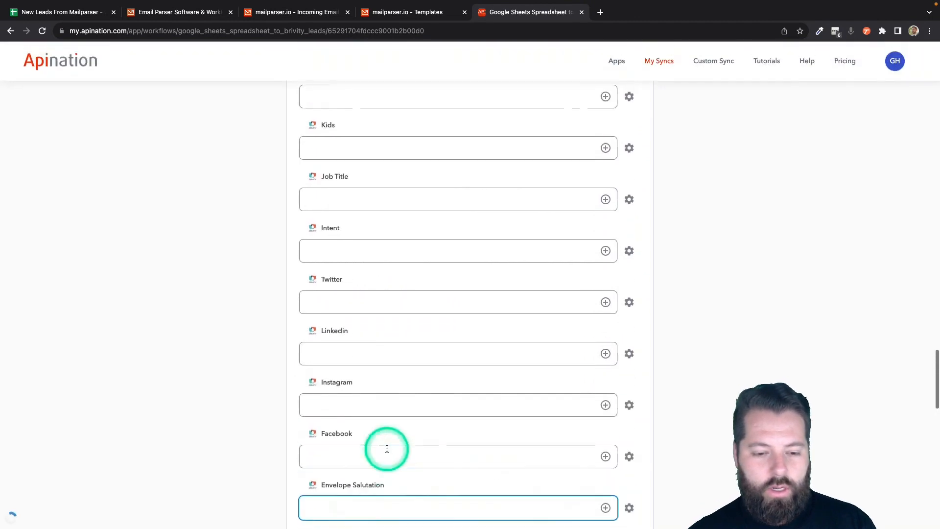
scroll(387, 448, "up", 8)
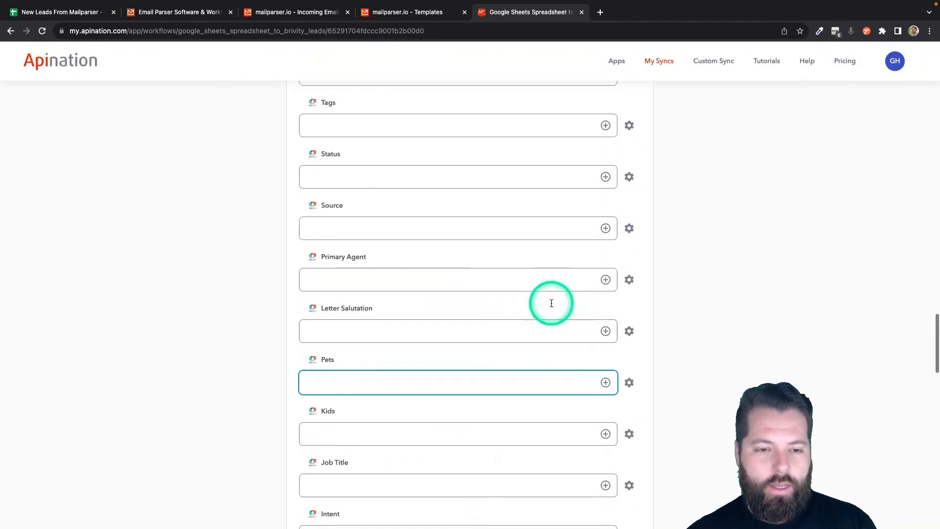
scroll(551, 303, "up", 9)
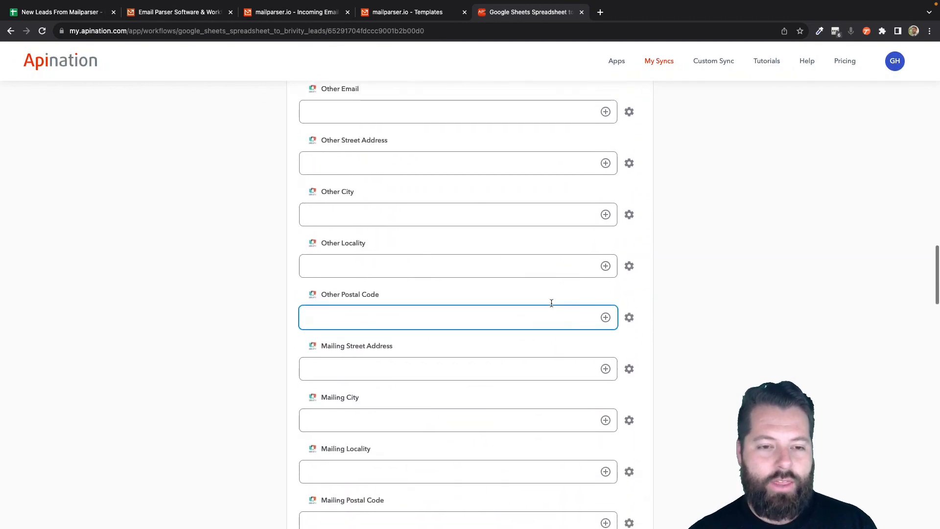
scroll(550, 301, "up", 9)
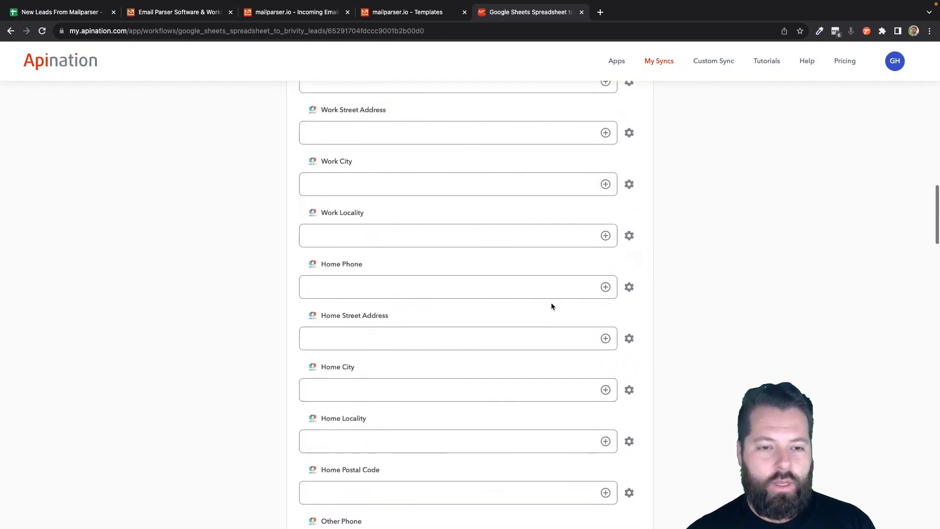
- Map the sheet's Address and City columns to Home Street Address and Home City
left_click(605, 353)
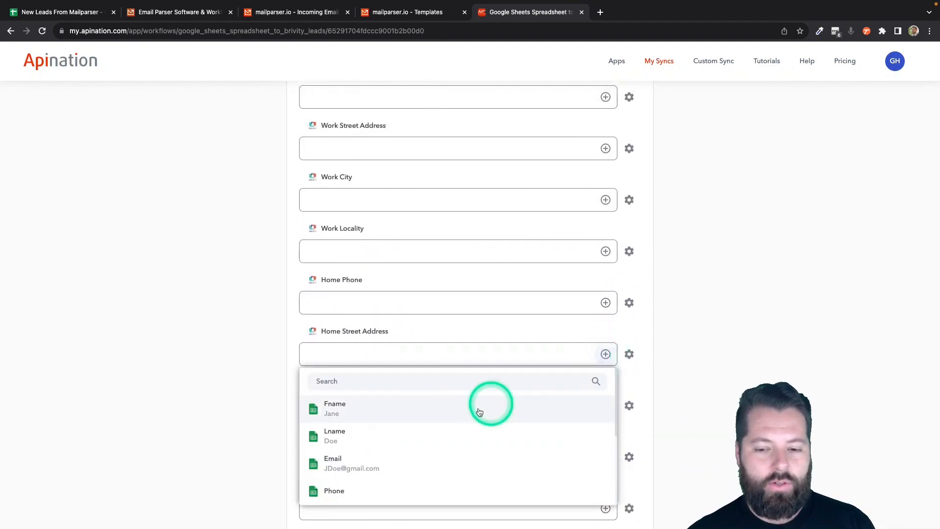
scroll(460, 413, "down", 4)
left_click(450, 437)
left_click(587, 408)
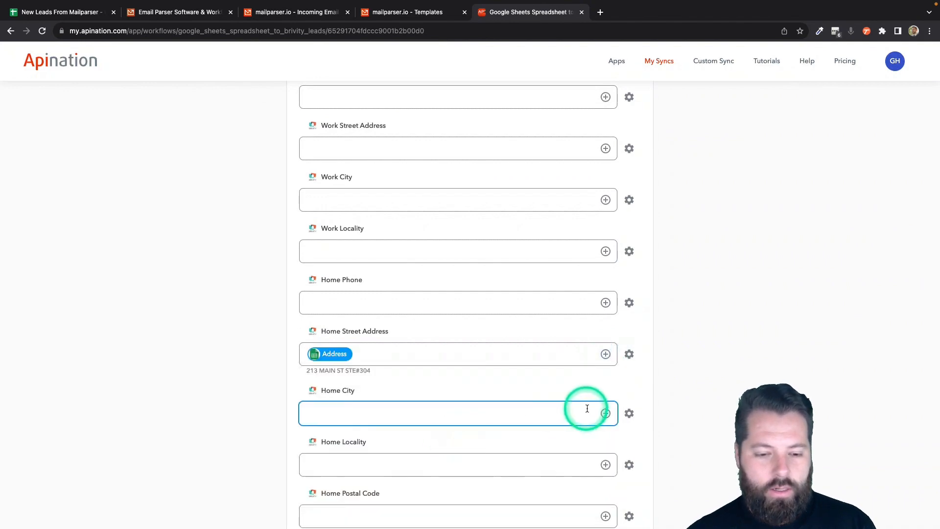
left_click(607, 415)
scroll(476, 469, "down", 3)
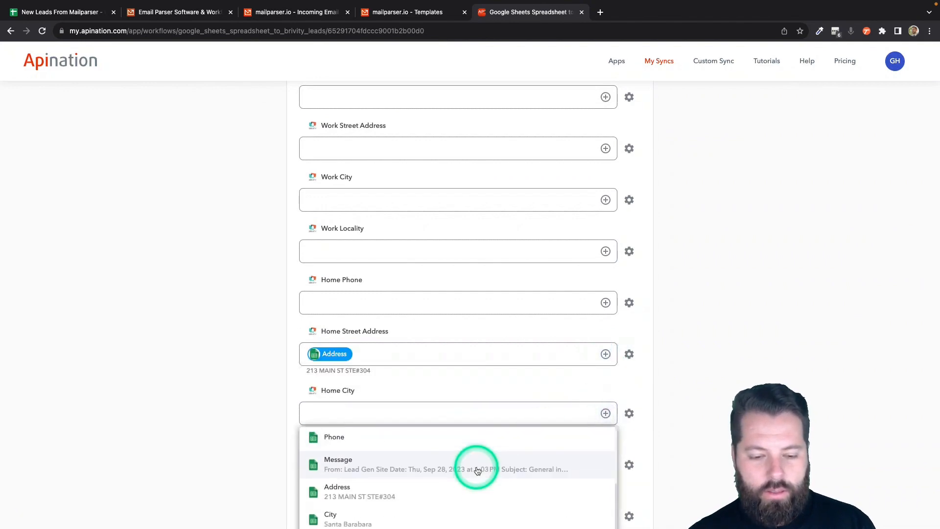
left_click(467, 518)
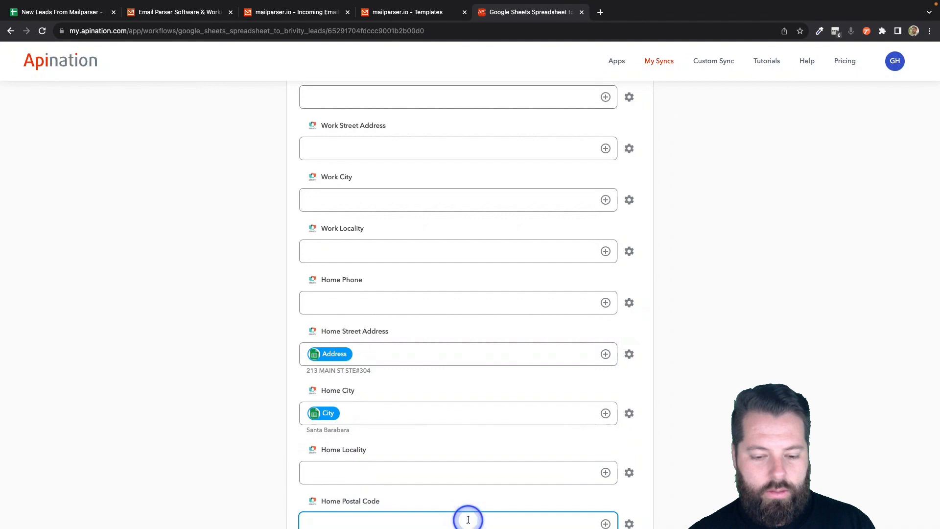
scroll(538, 488, "down", 5)
left_click(539, 485)
- Map the Zip column to Home Postal Code and the State column to Home Locality
left_click(605, 276)
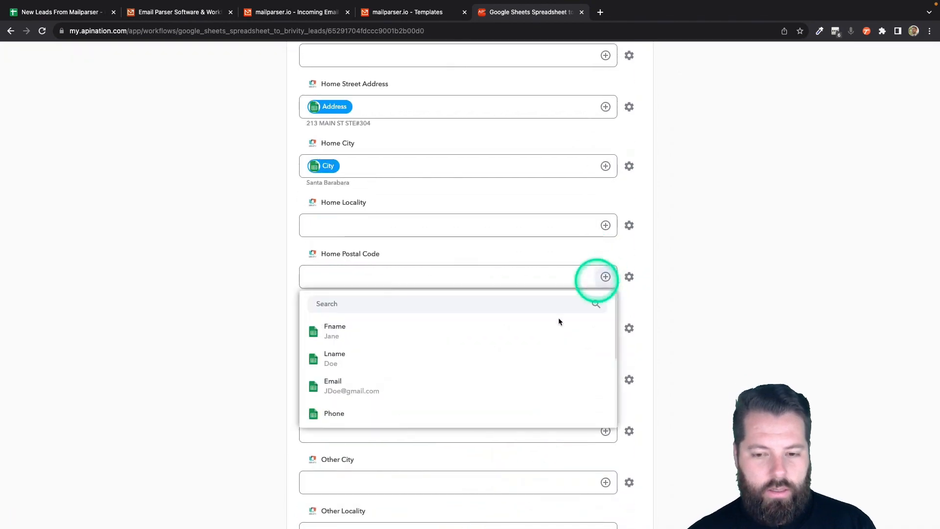
scroll(473, 420, "down", 3)
scroll(473, 418, "down", 3)
left_click(468, 412)
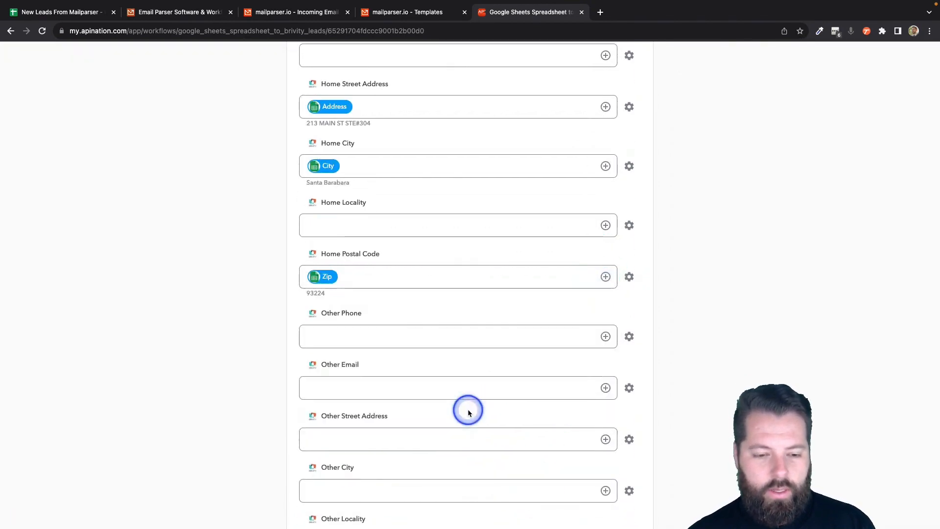
left_click(605, 225)
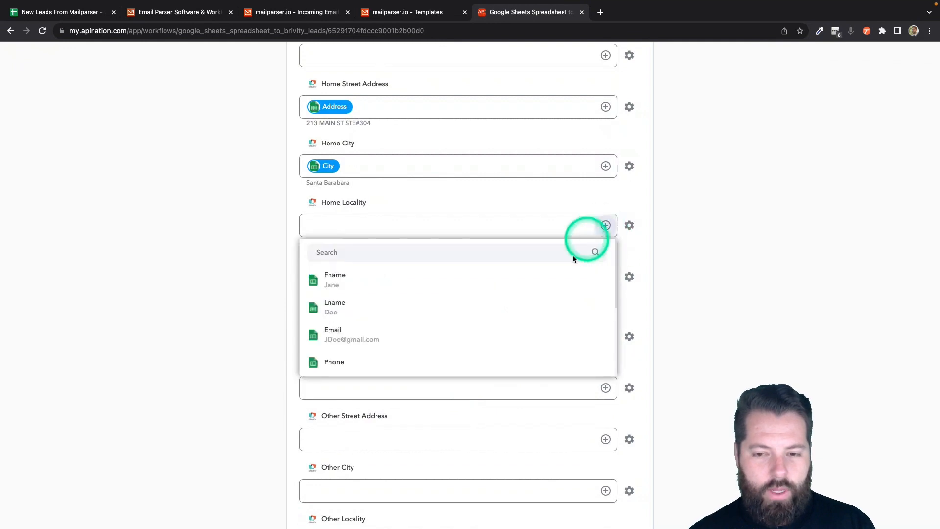
scroll(494, 360, "down", 2)
scroll(494, 360, "down", 2)
left_click(455, 336)
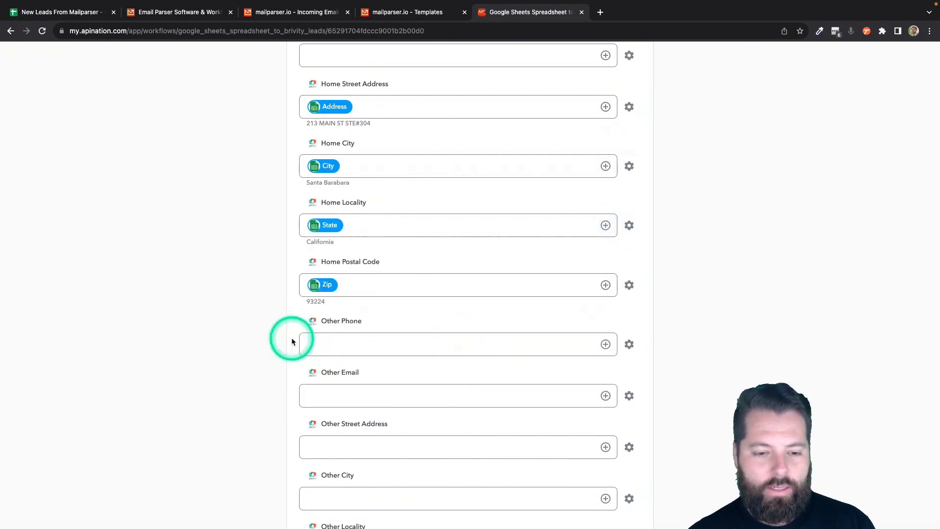
scroll(276, 381, "down", 12)
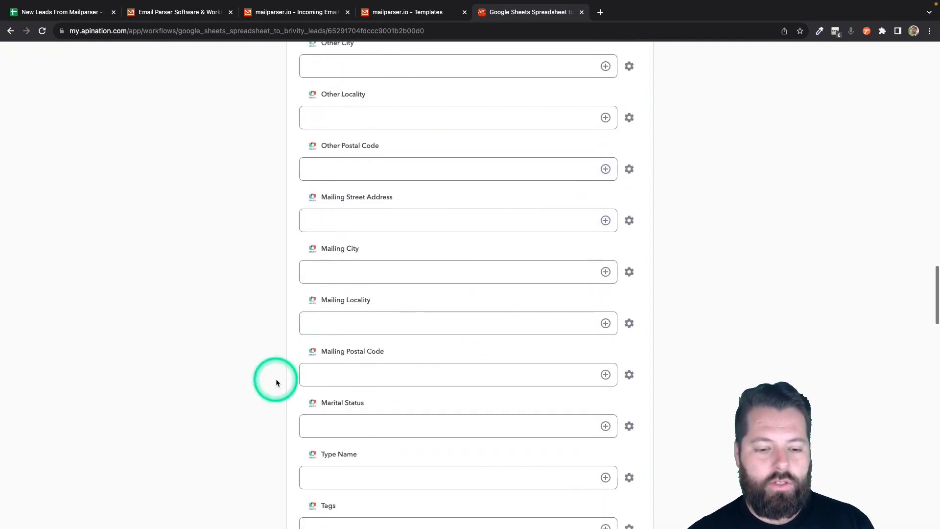
scroll(275, 382, "down", 1)
left_click(318, 339)
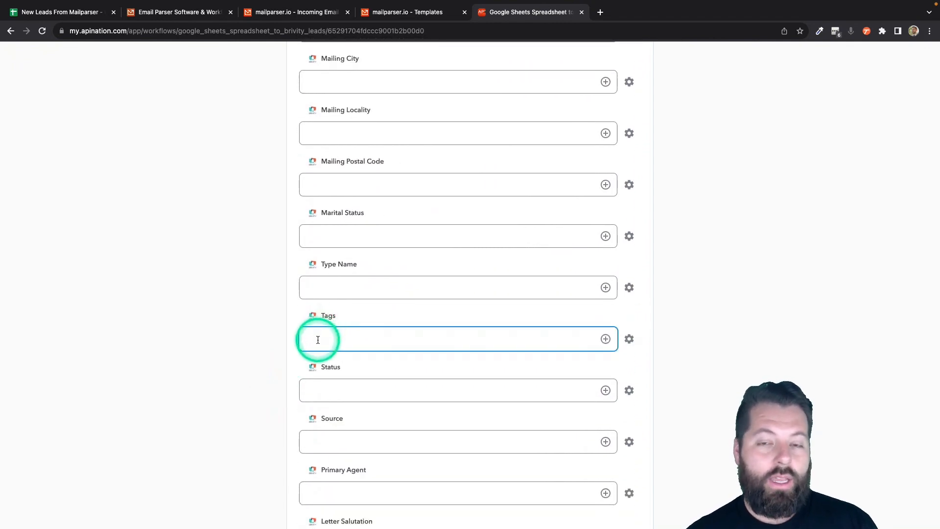
scroll(317, 339, "up", 13)
scroll(315, 338, "down", 9)
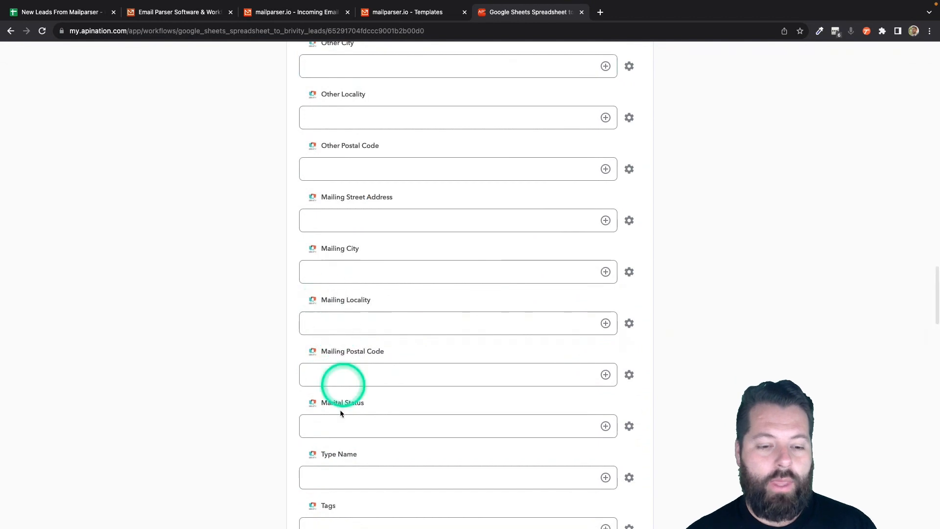
scroll(331, 482, "down", 1)
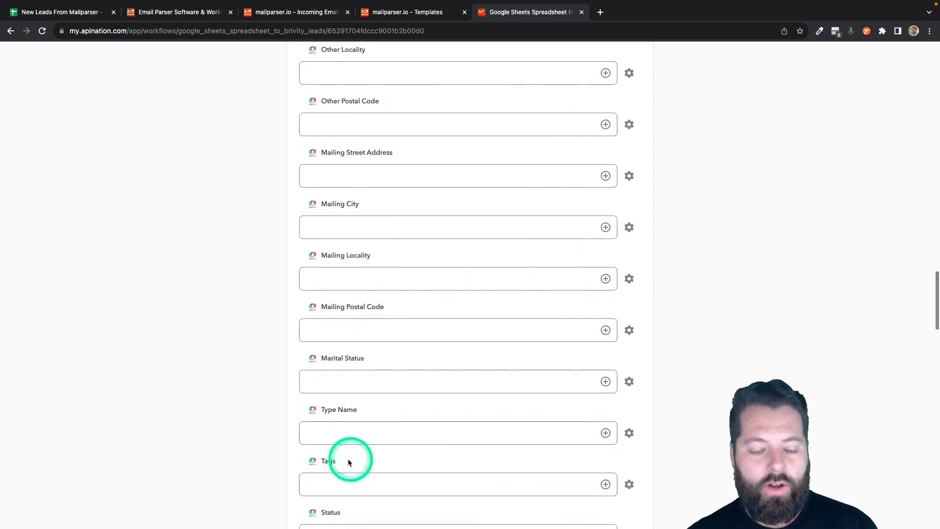
scroll(384, 458, "up", 20)
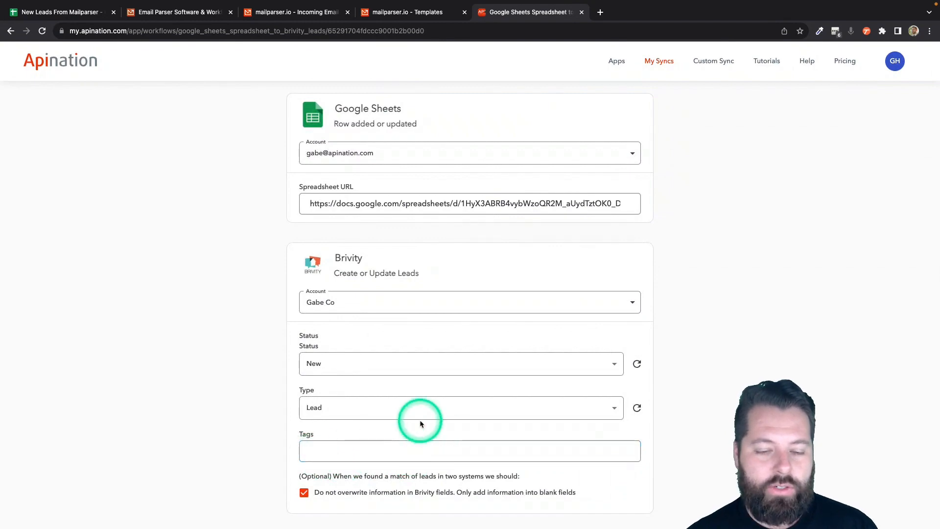
- Activate the Google Sheets to Brivity leads sync so it runs every 5 minutes
scroll(420, 422, "up", 3)
scroll(387, 399, "down", 4)
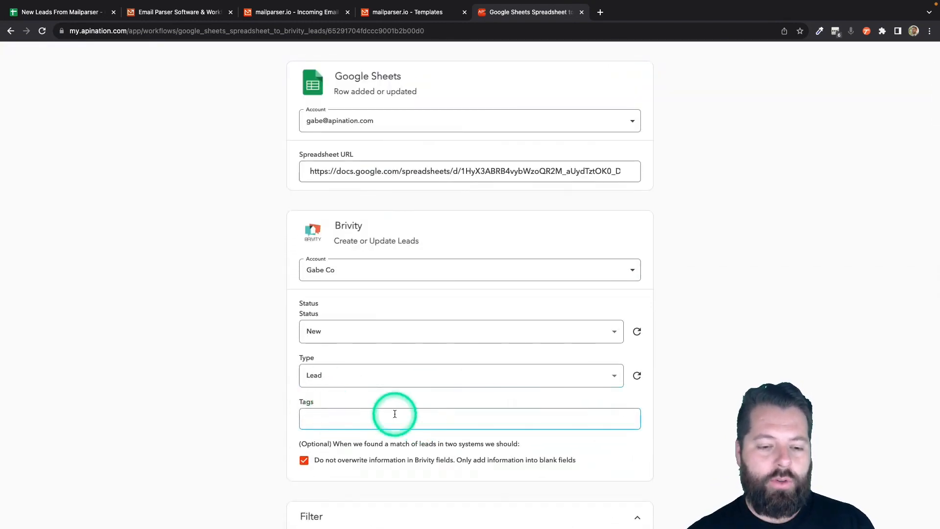
scroll(433, 416, "down", 15)
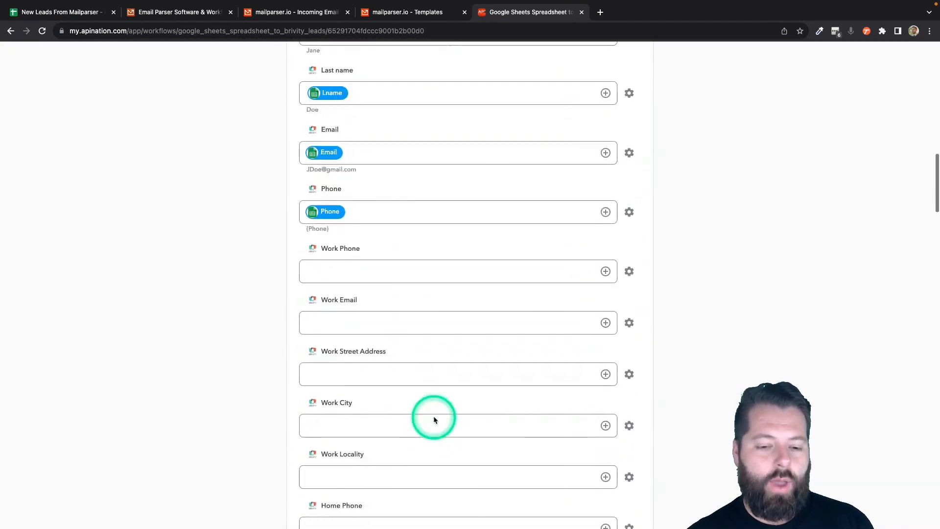
scroll(434, 358, "down", 10)
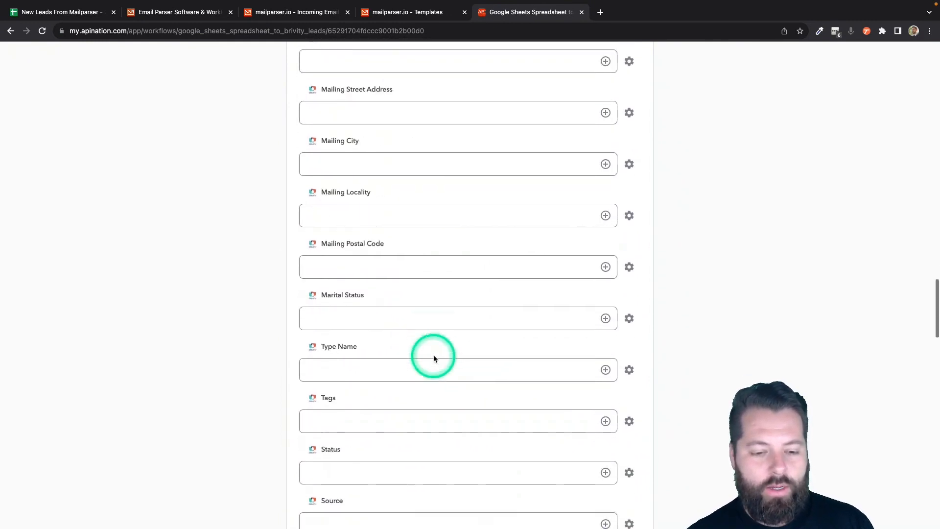
scroll(434, 356, "up", 20)
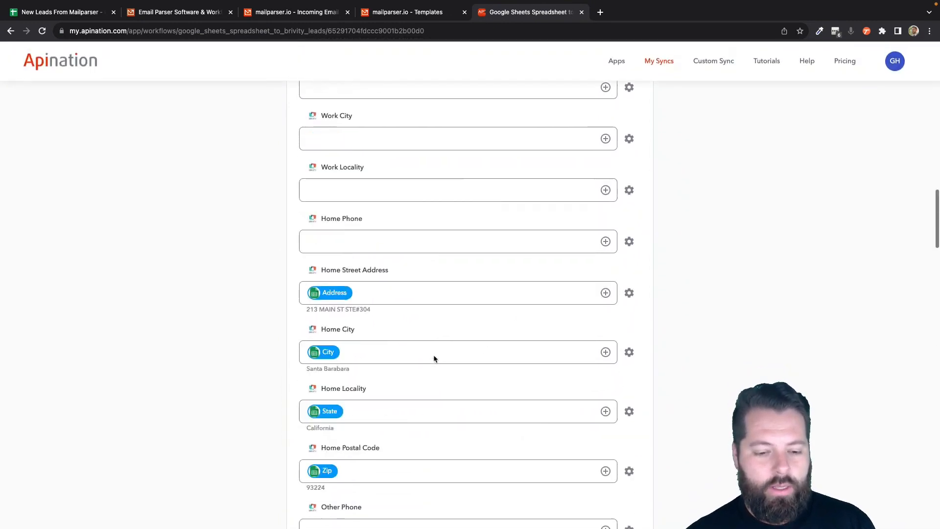
scroll(434, 356, "down", 1)
left_click(485, 182)
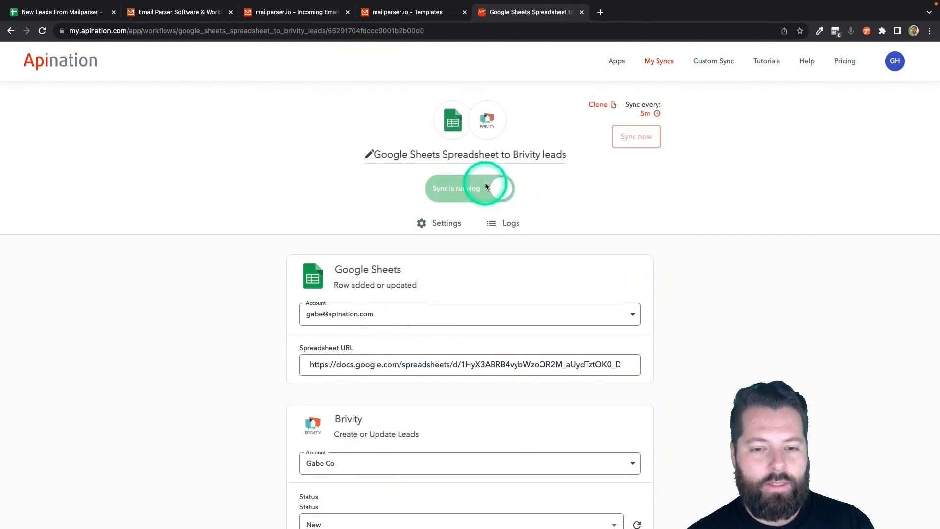